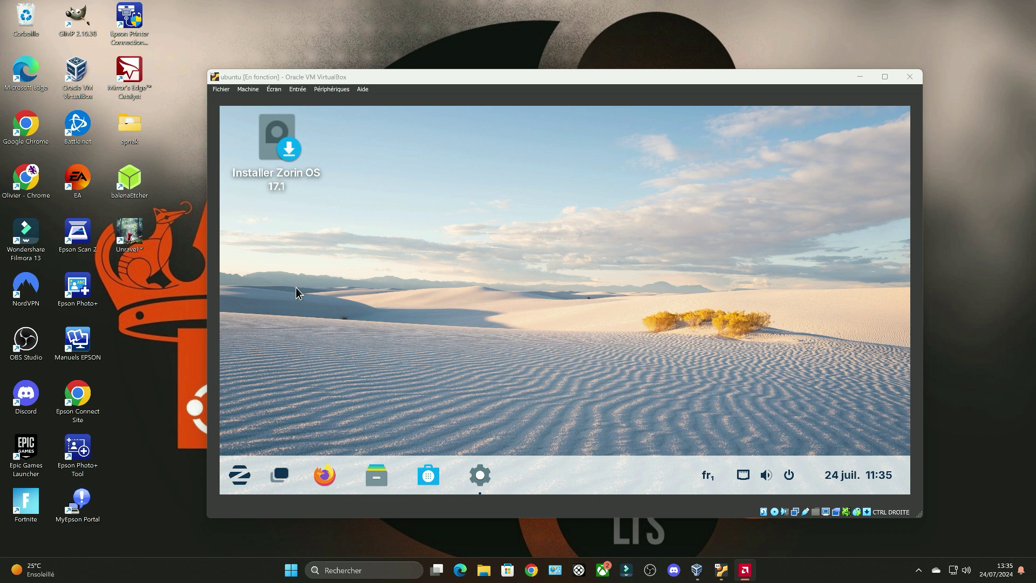
# Look through the application categories in the Zorin start menu, and view the software store's Explore page before closing it.
pyautogui.click(240, 473)
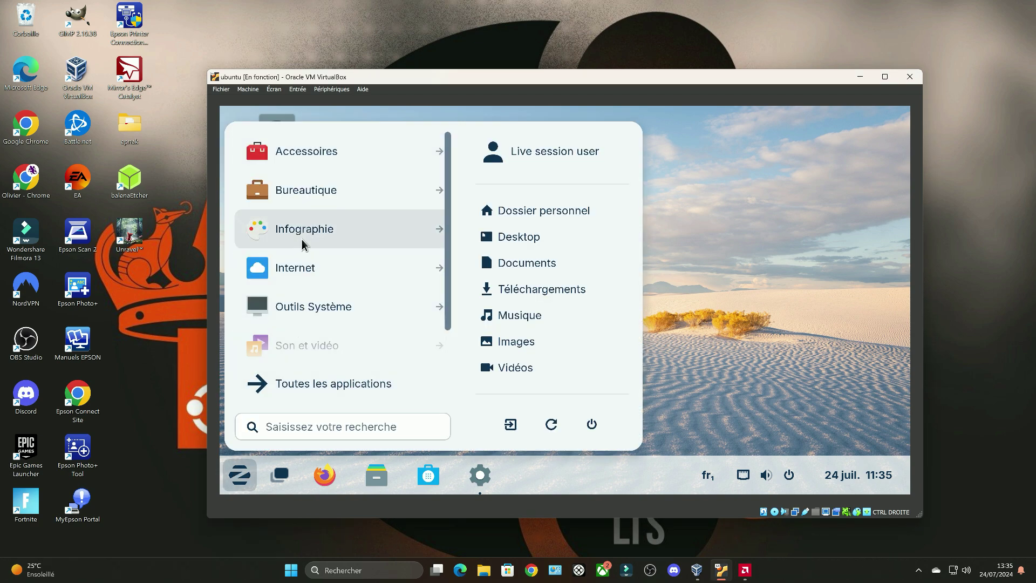
pyautogui.scroll(-1, 292, 292)
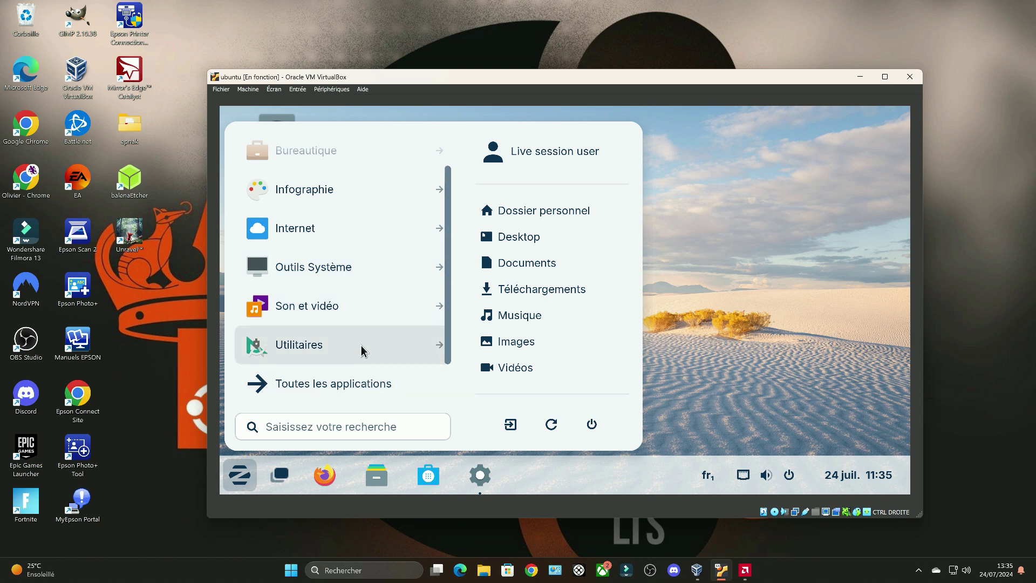
pyautogui.scroll(1, 346, 296)
pyautogui.scroll(1, 349, 296)
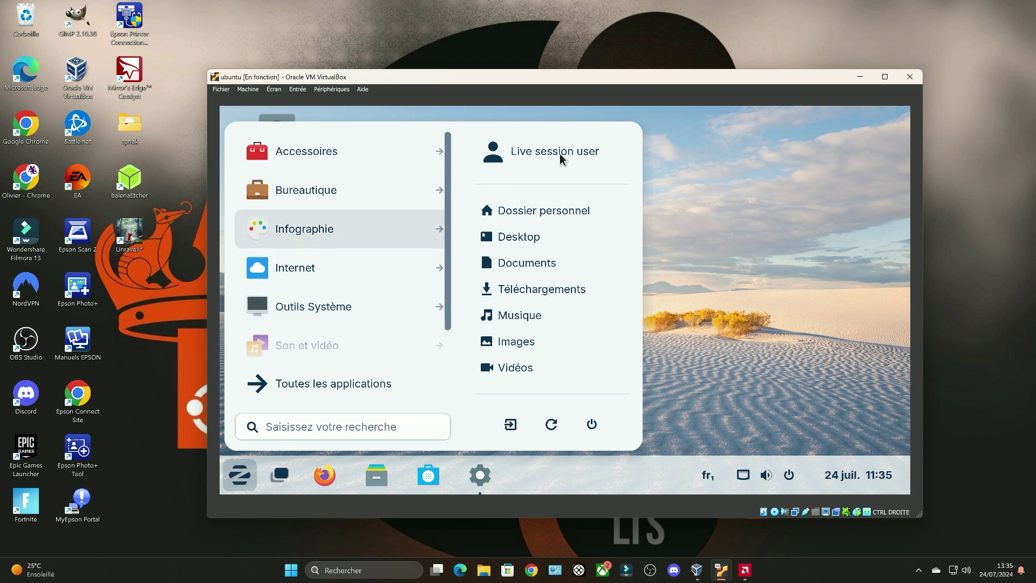
pyautogui.click(670, 215)
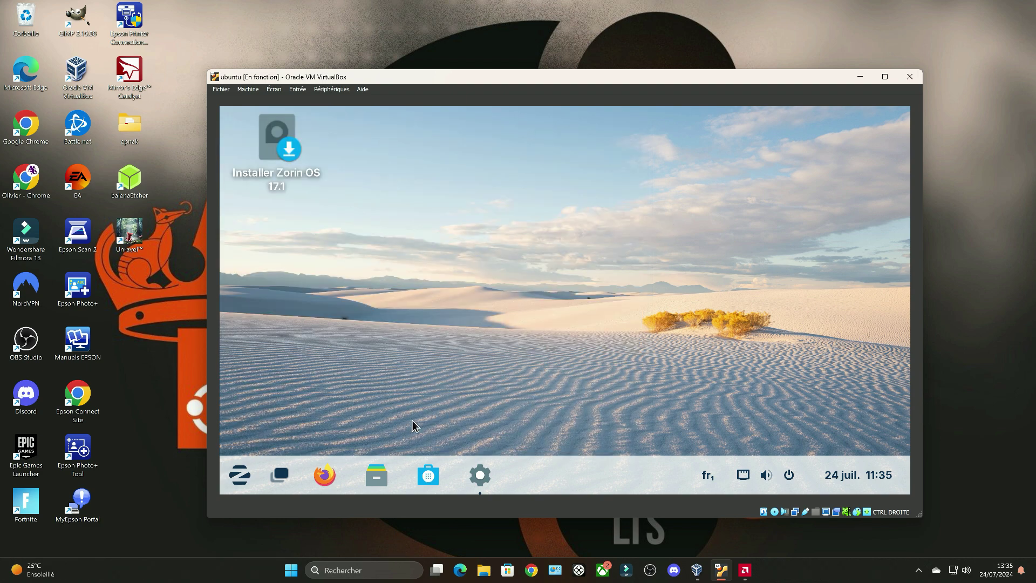
pyautogui.click(424, 478)
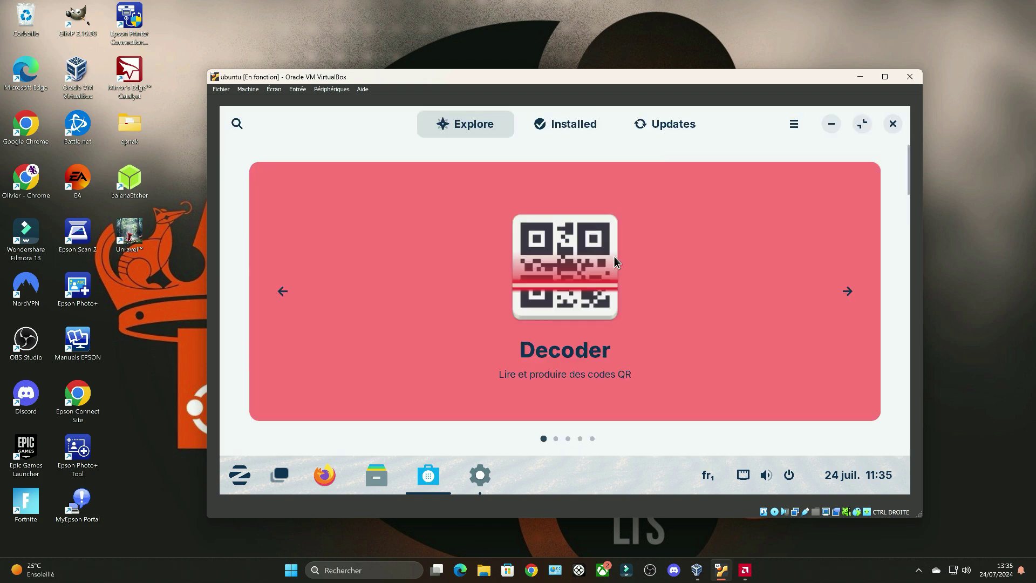
pyautogui.click(892, 125)
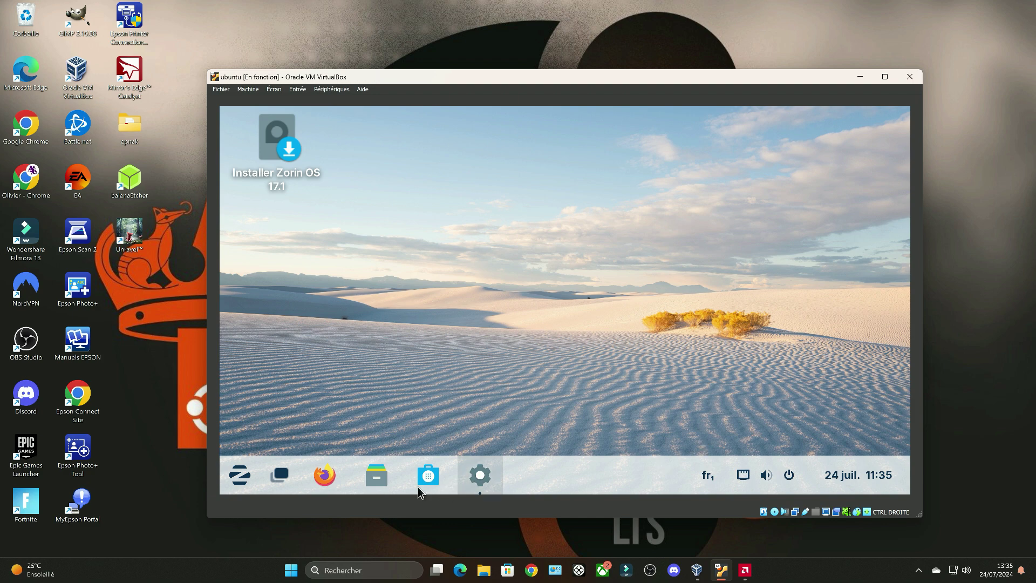
# Open the Zorin OS system settings and look through the full list of categories, from Réseau down to Pays et langue.
pyautogui.click(481, 478)
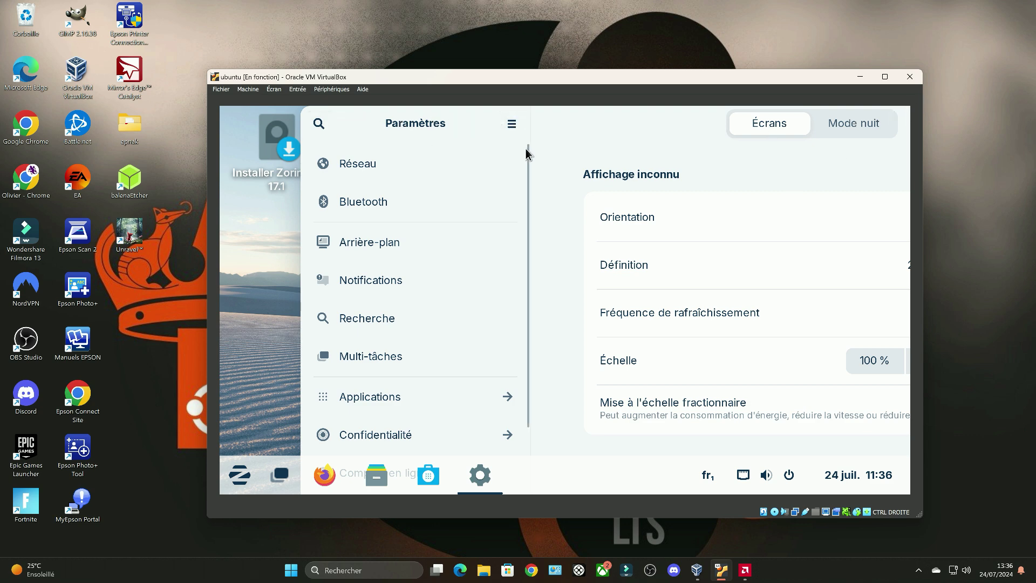
pyautogui.scroll(-1, 513, 194)
pyautogui.scroll(-10, 513, 195)
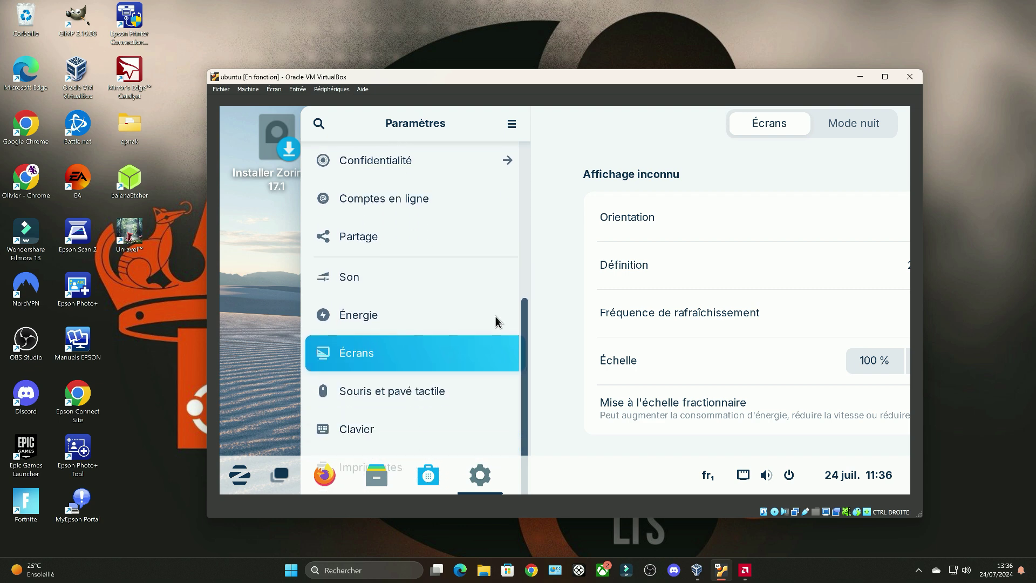
pyautogui.scroll(-1, 484, 412)
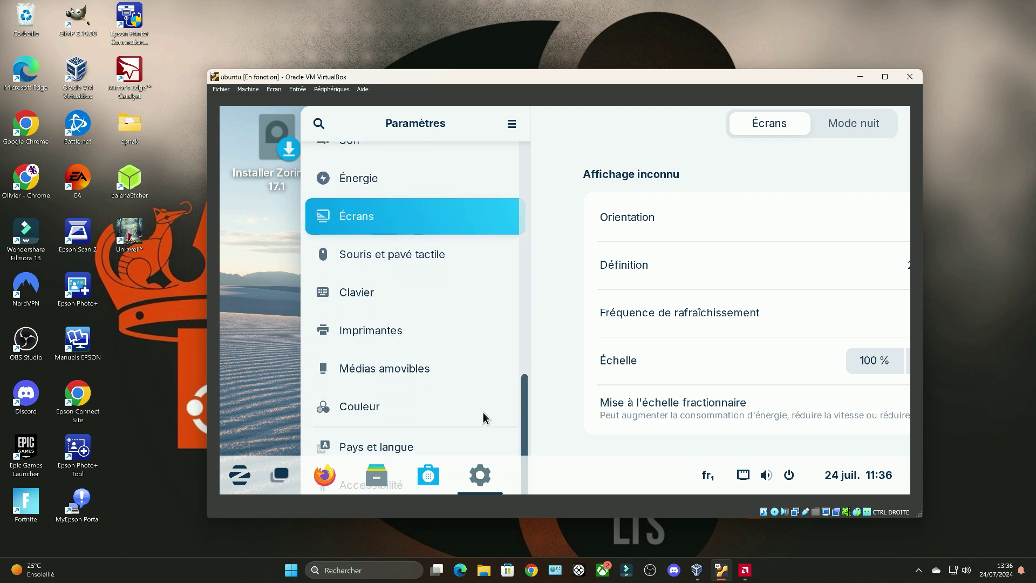
pyautogui.scroll(5, 394, 304)
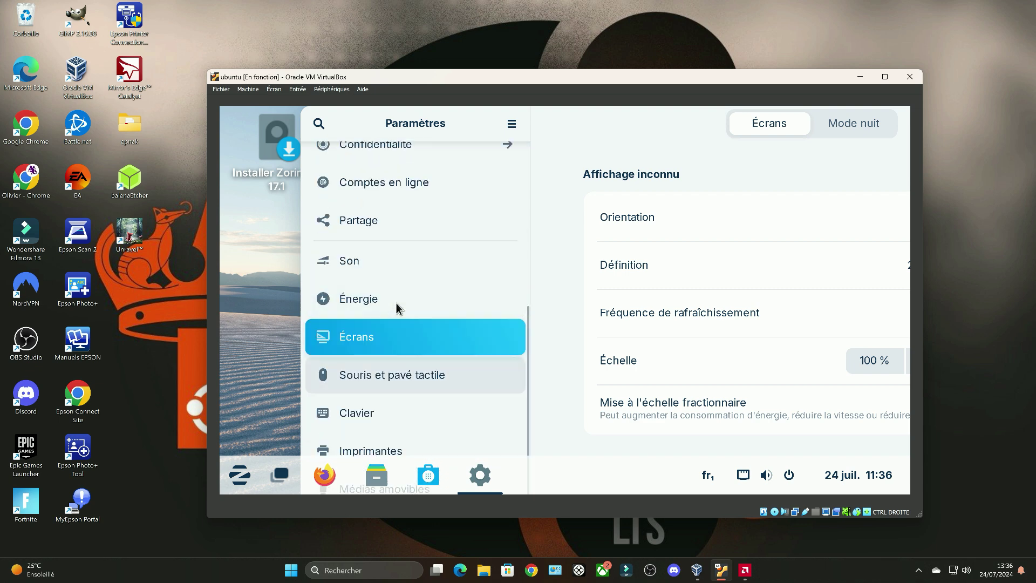
pyautogui.scroll(2, 397, 306)
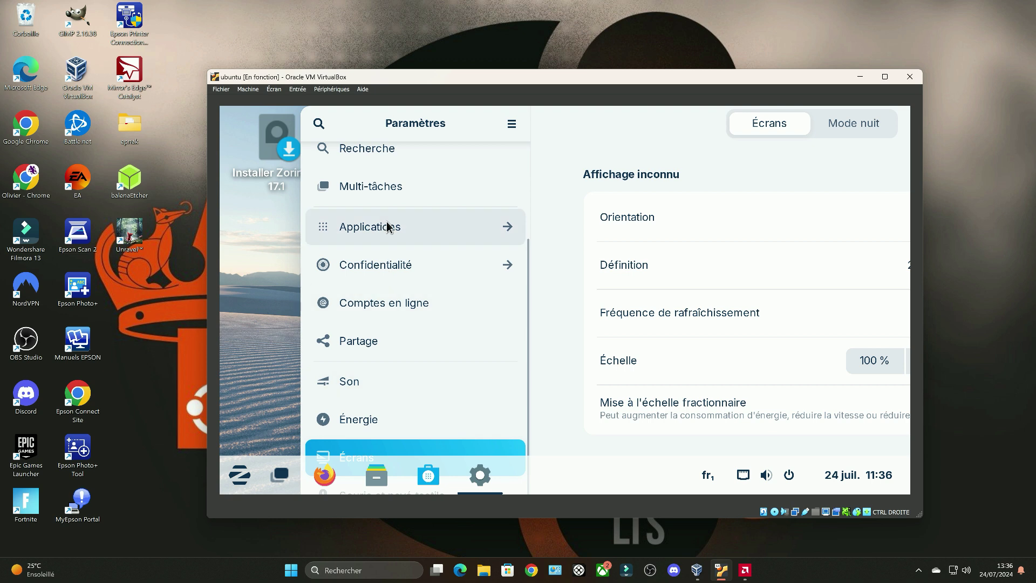
pyautogui.scroll(2, 390, 236)
pyautogui.scroll(4, 390, 239)
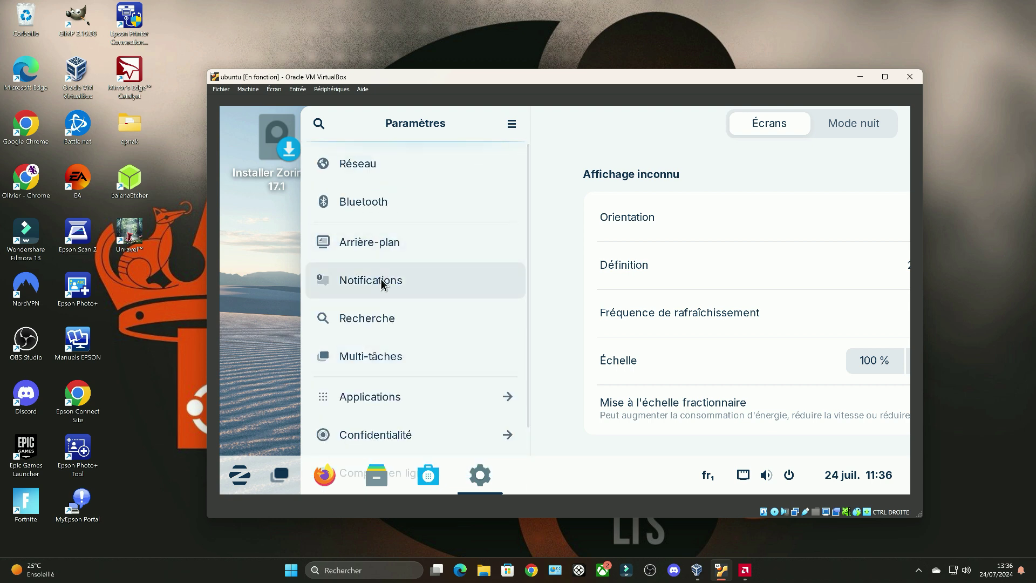
pyautogui.click(290, 247)
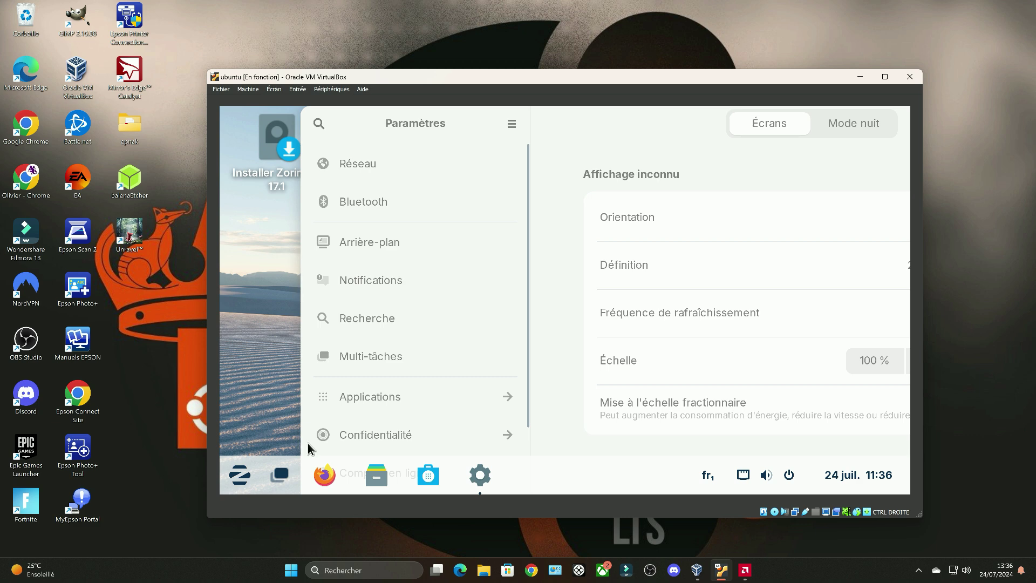
# Launch Firefox and skip the browser import and mobile sync welcome steps to start browsing.
pyautogui.click(325, 474)
pyautogui.click(482, 482)
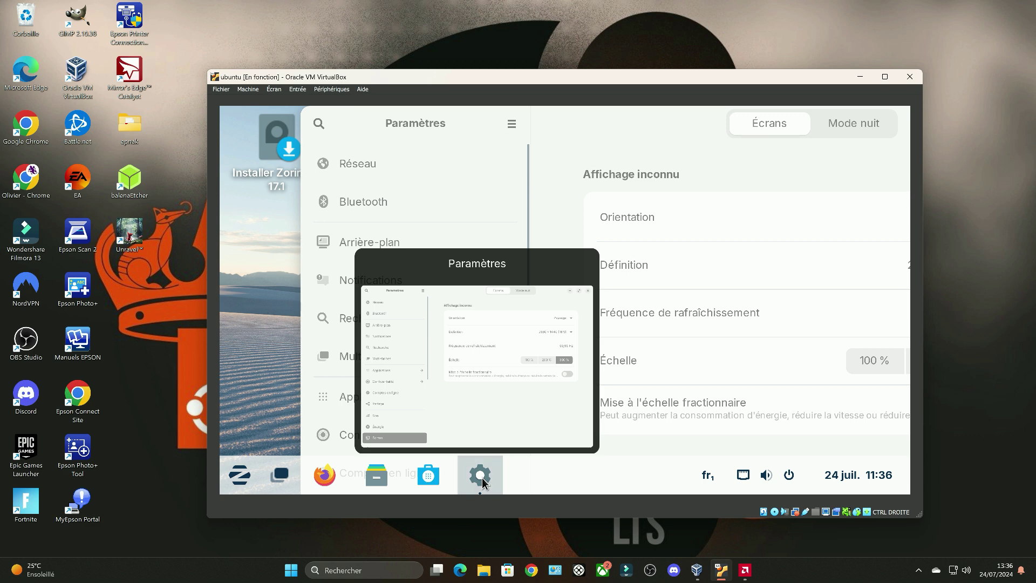
pyautogui.click(484, 479)
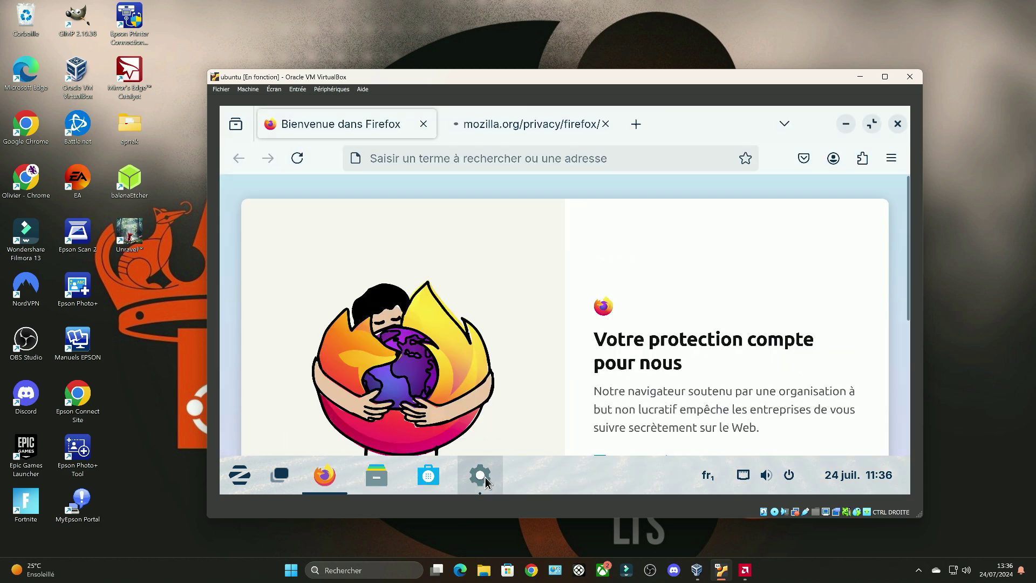
pyautogui.scroll(-4, 689, 361)
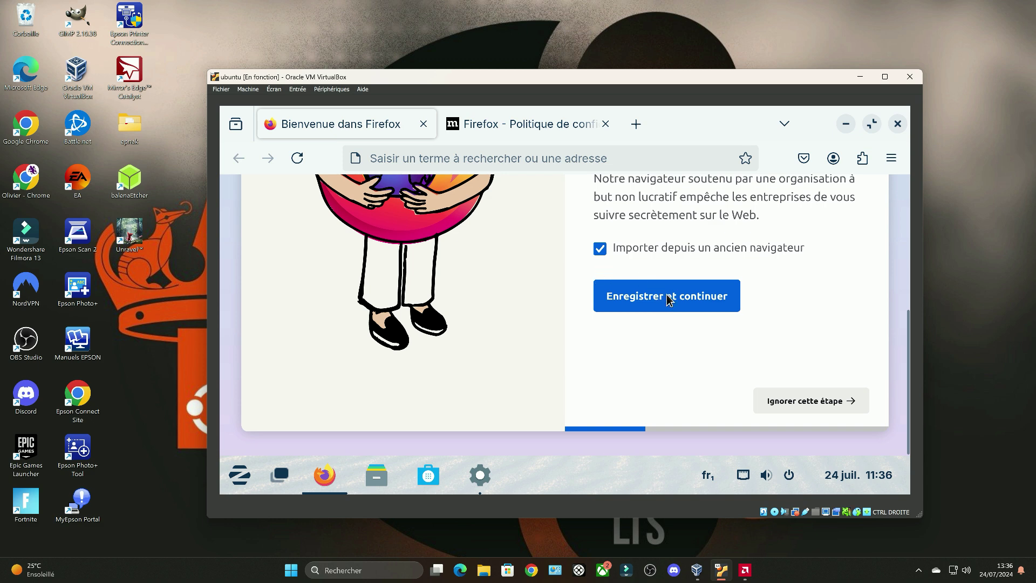
pyautogui.click(803, 402)
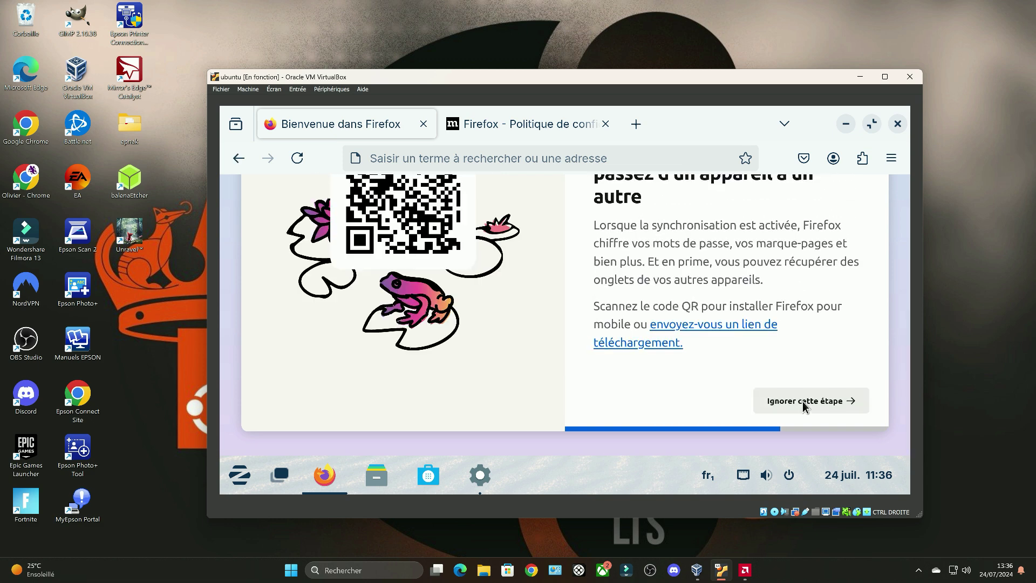
pyautogui.click(802, 400)
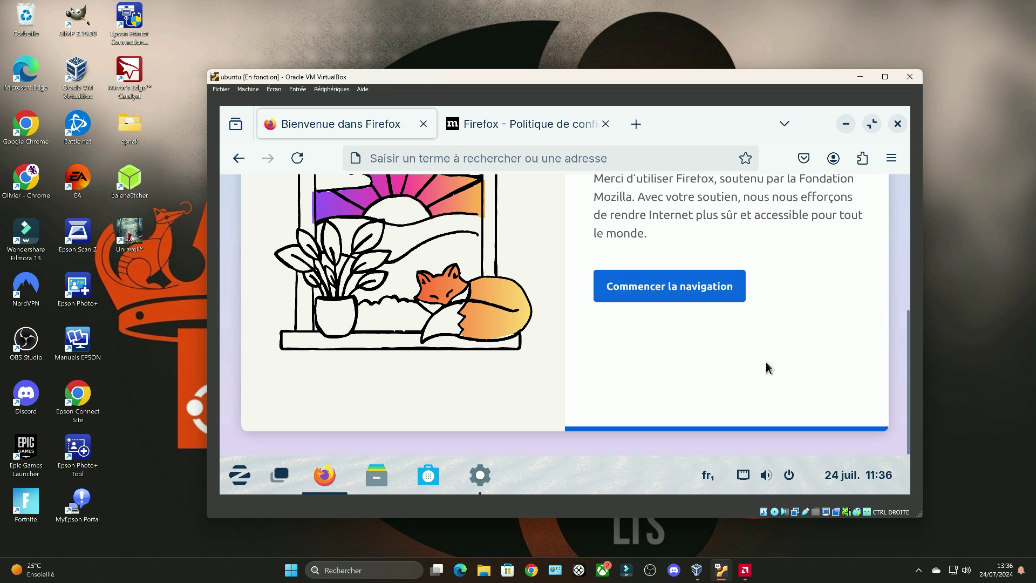
pyautogui.click(699, 290)
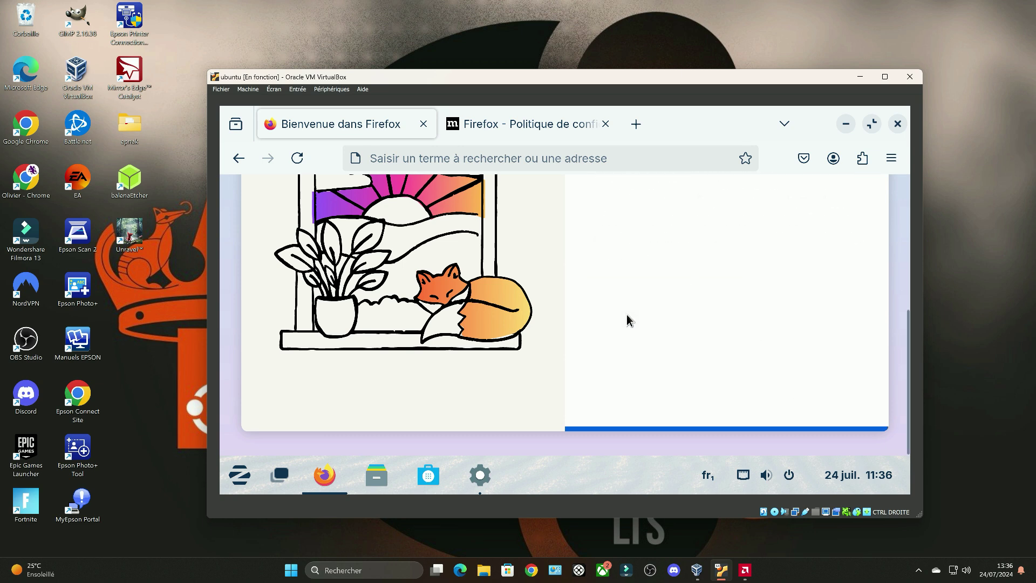
# Search Google for "nerd attitude" from the Firefox new tab page.
pyautogui.click(587, 348)
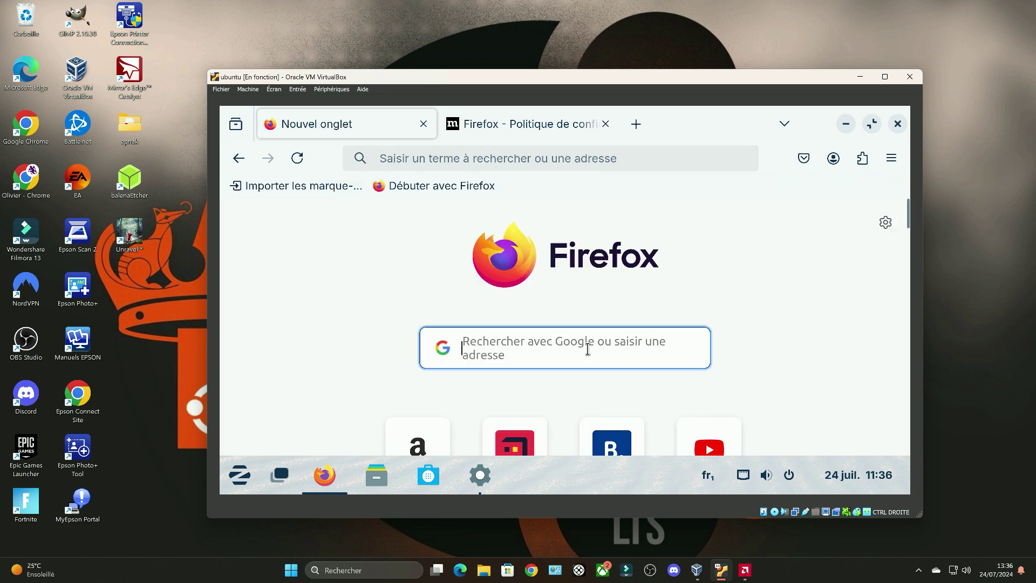
pyautogui.write('ner')
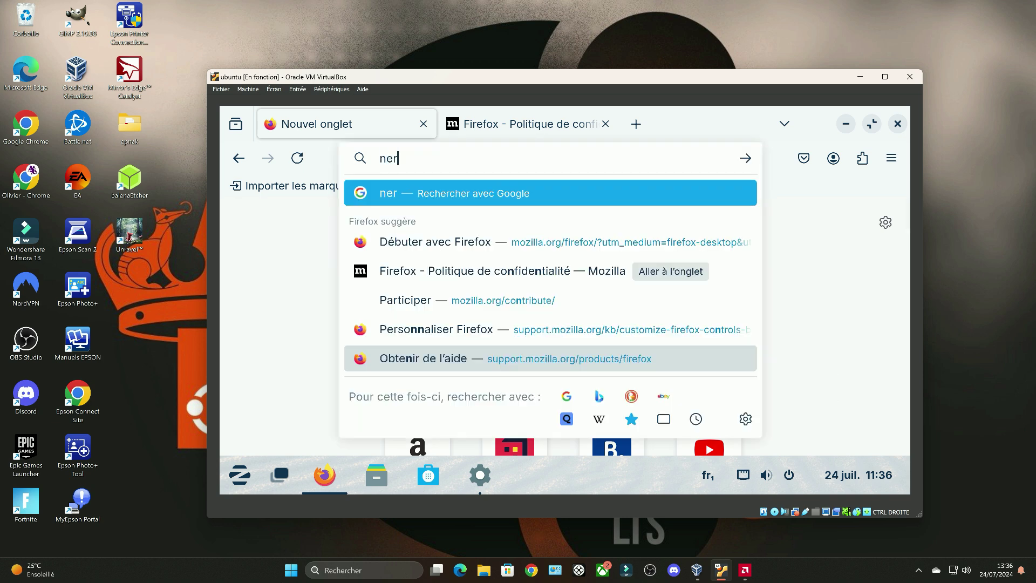
pyautogui.write('d atti')
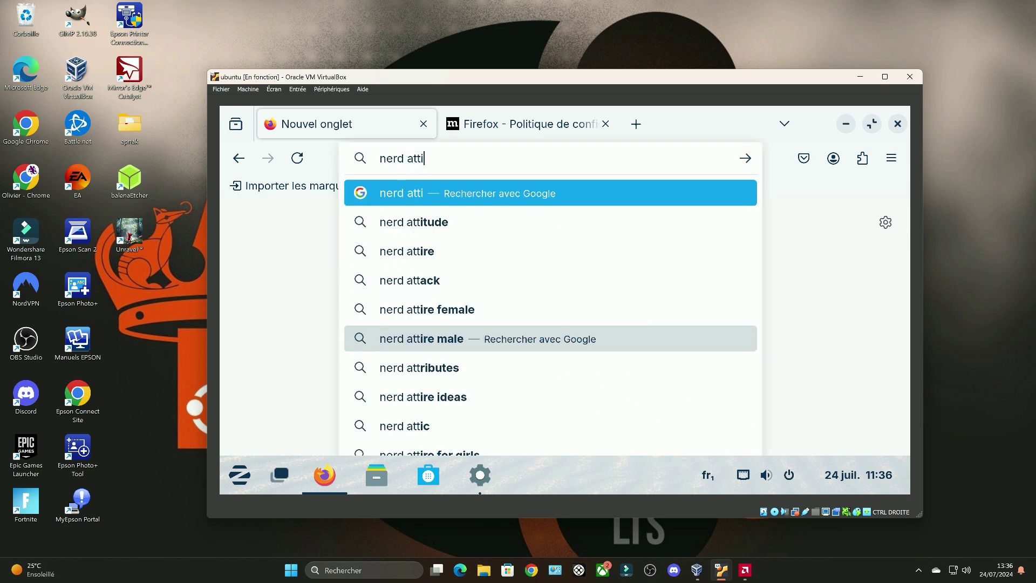
pyautogui.write('tude')
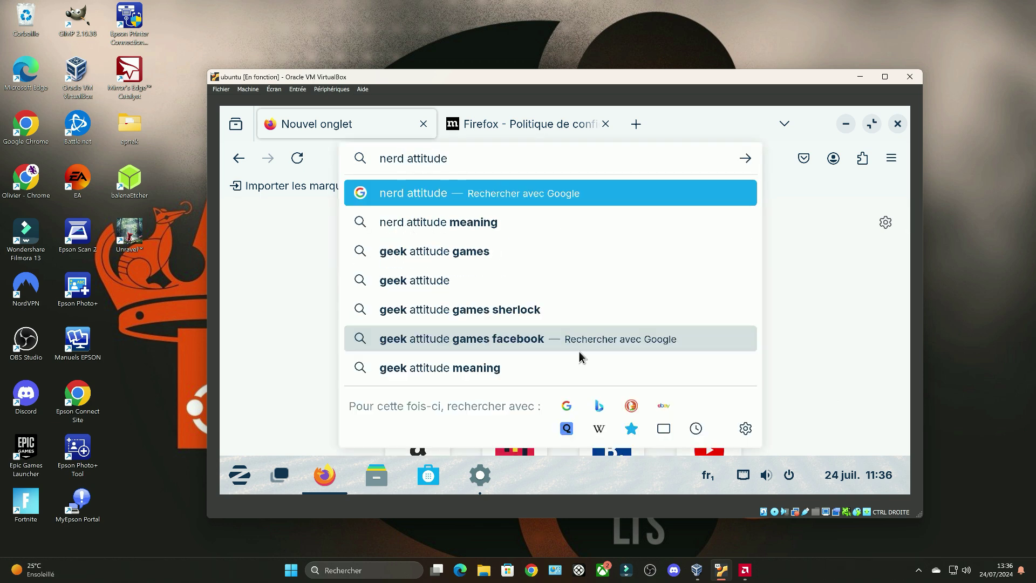
pyautogui.press('Return')
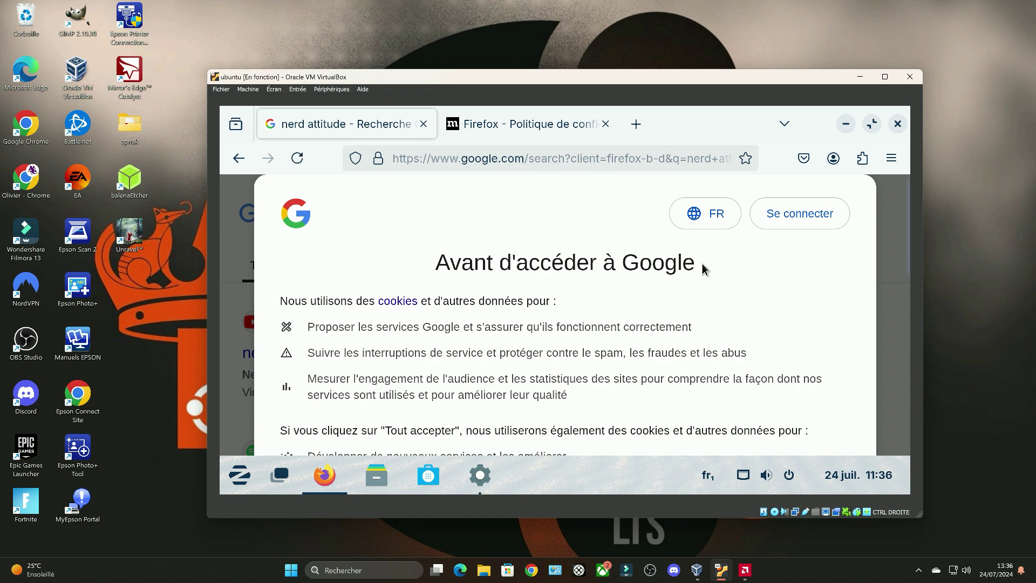
# Refuse all optional cookies in Google's consent notice.
pyautogui.scroll(-3, 679, 303)
pyautogui.scroll(-1, 648, 303)
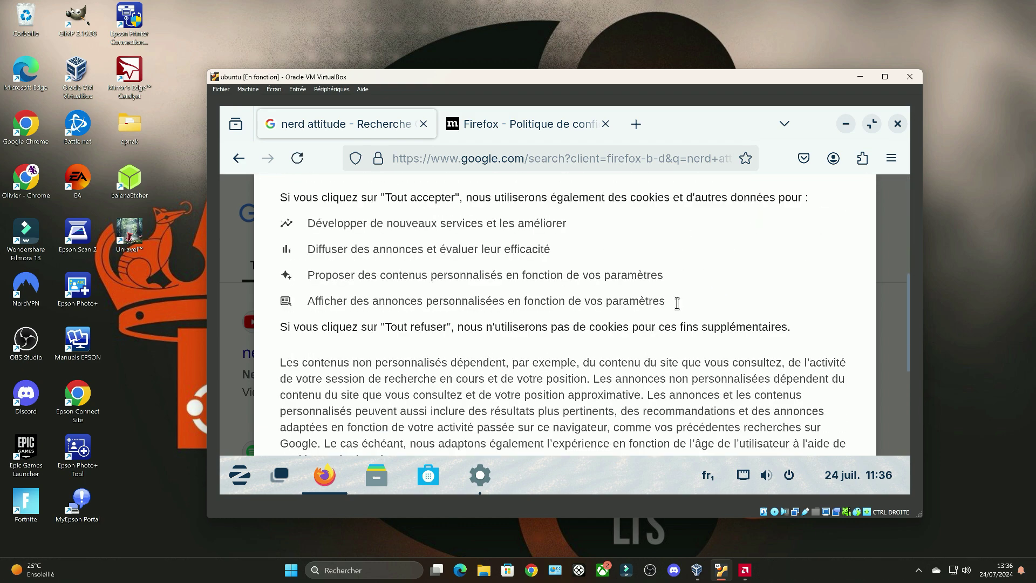
pyautogui.scroll(-4, 513, 376)
pyautogui.click(497, 348)
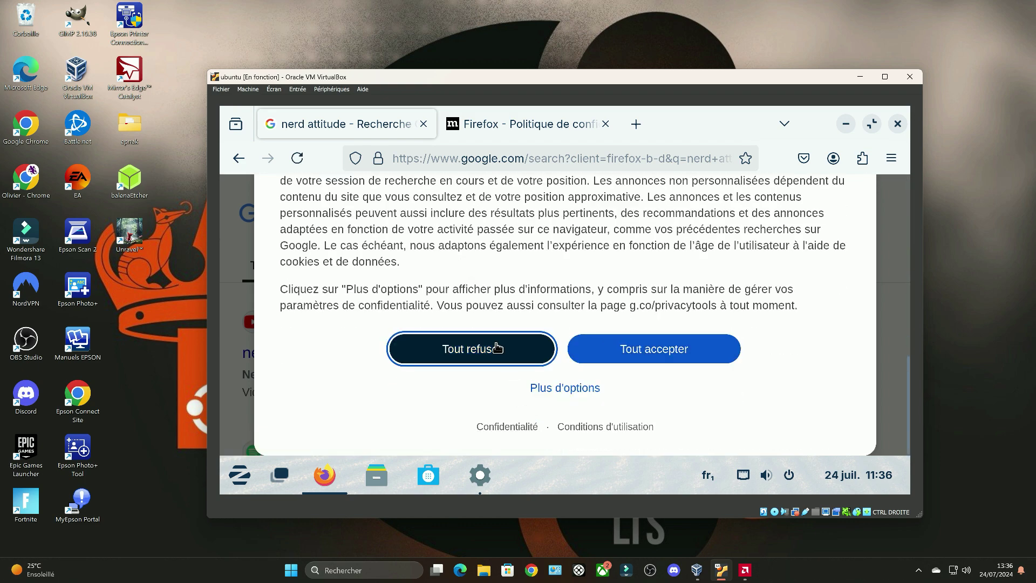
# Open the nerd attitude YouTube channel from the search results, refusing all optional YouTube cookies.
pyautogui.scroll(-3, 309, 353)
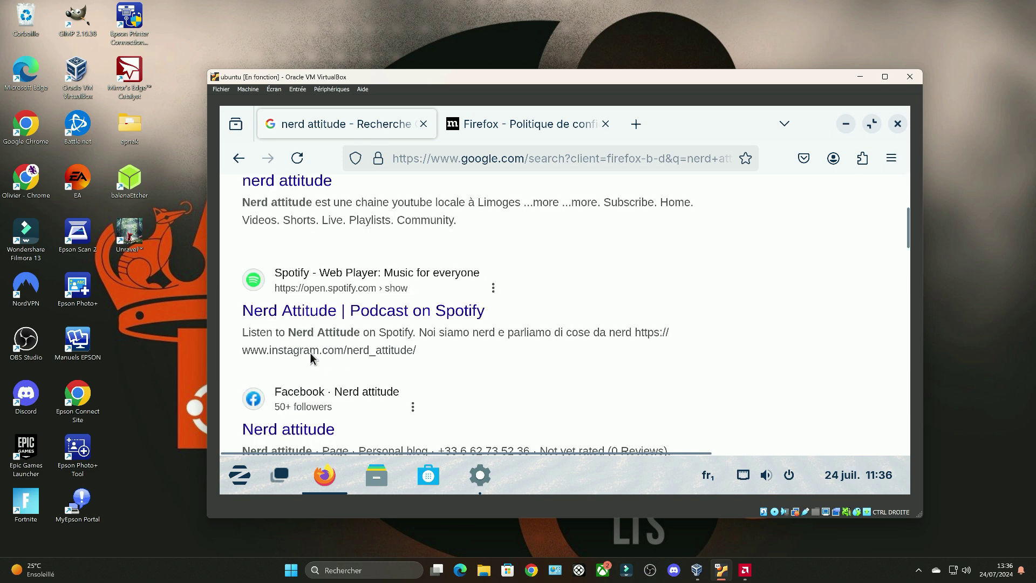
pyautogui.scroll(3, 316, 305)
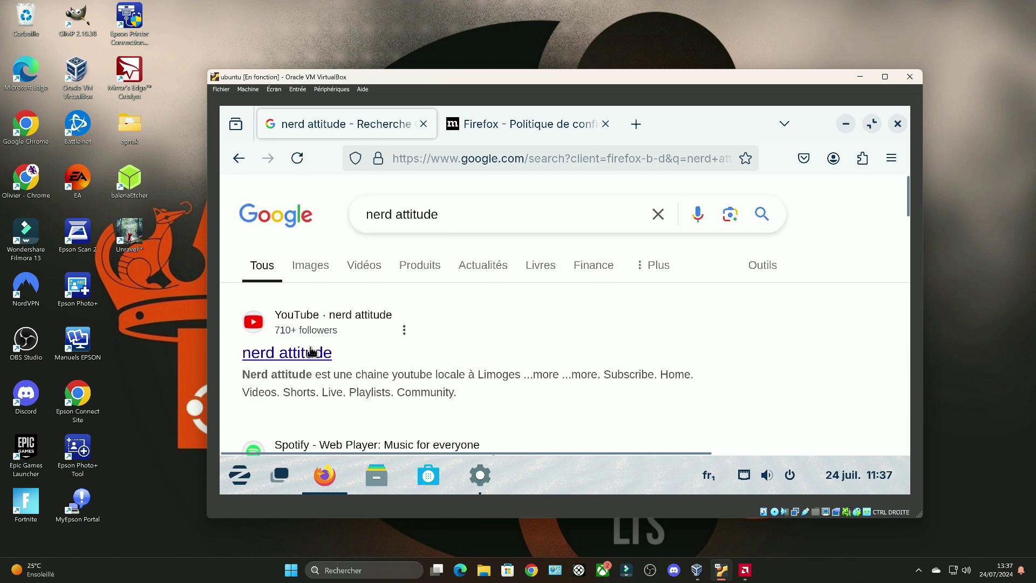
pyautogui.click(310, 352)
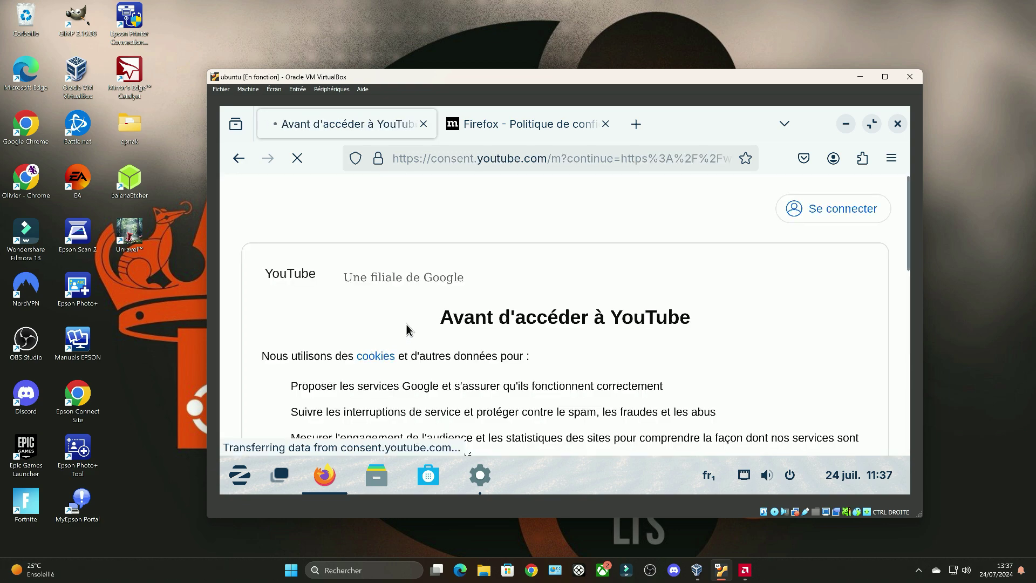
pyautogui.scroll(-10, 406, 325)
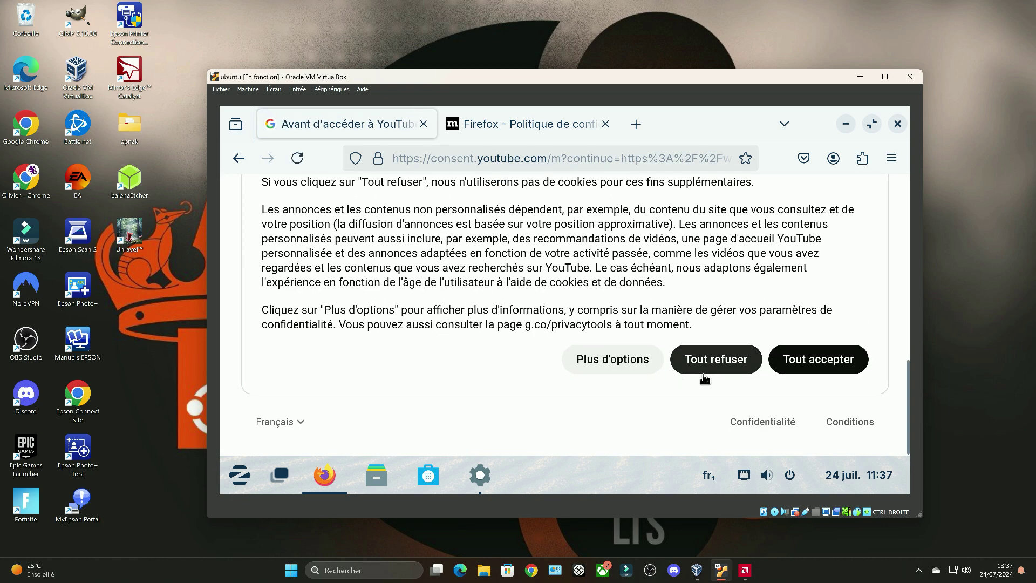
pyautogui.click(704, 364)
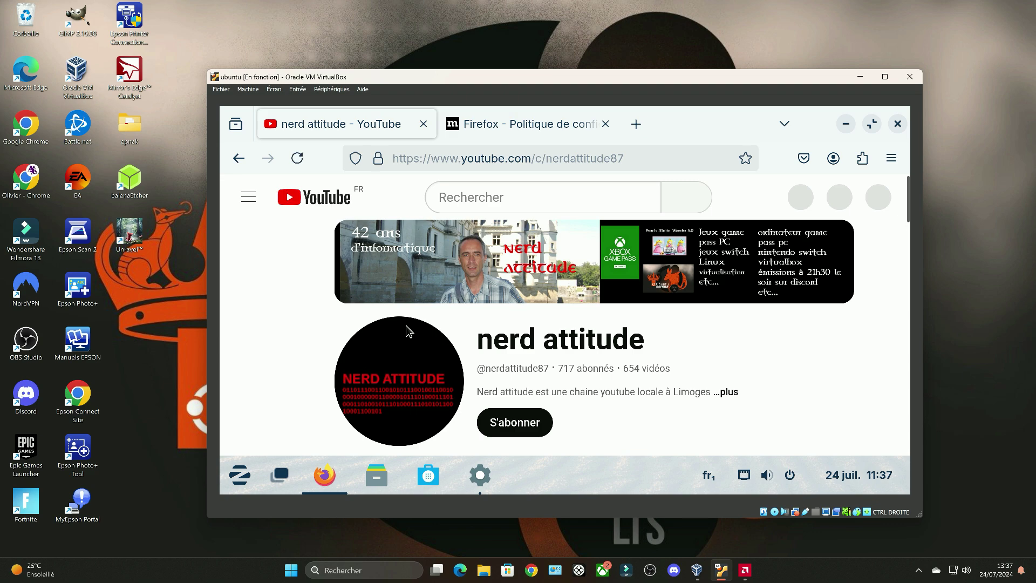
# Play the featured video "nouvelle présentation de la chaine 2024" on the channel's home page.
pyautogui.scroll(-5, 415, 329)
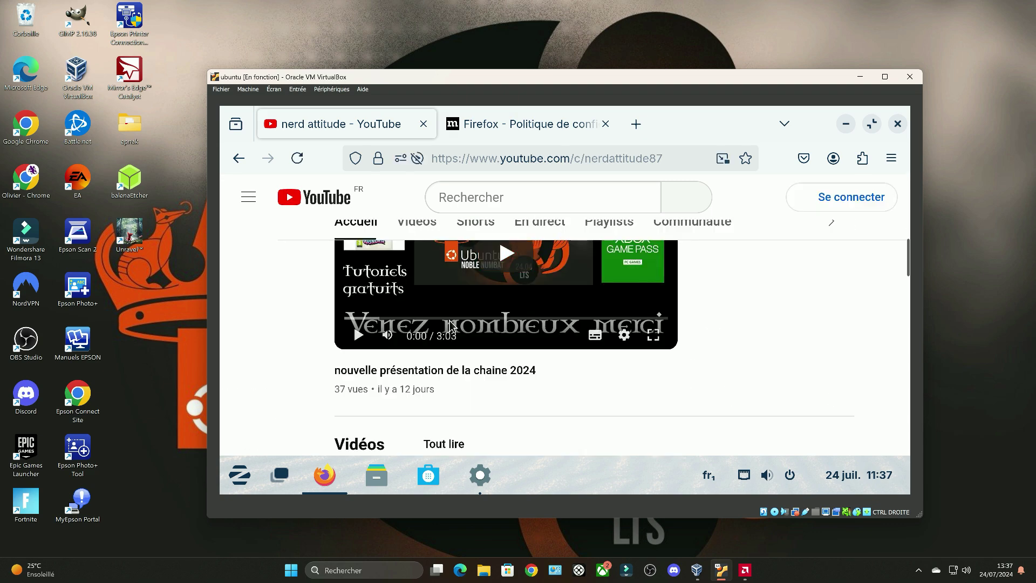
pyautogui.scroll(3, 461, 322)
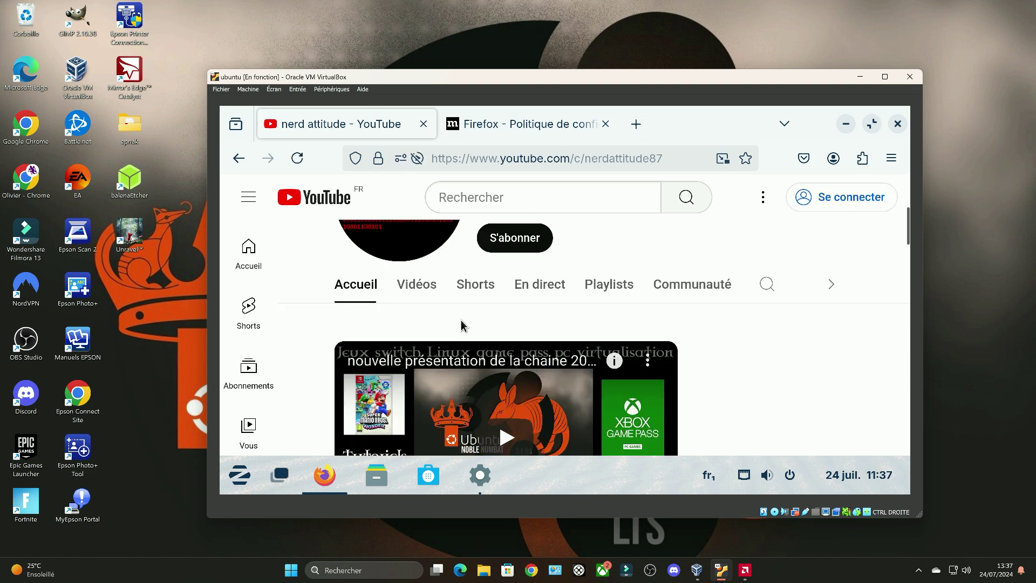
pyautogui.scroll(-3, 461, 319)
pyautogui.scroll(1, 489, 322)
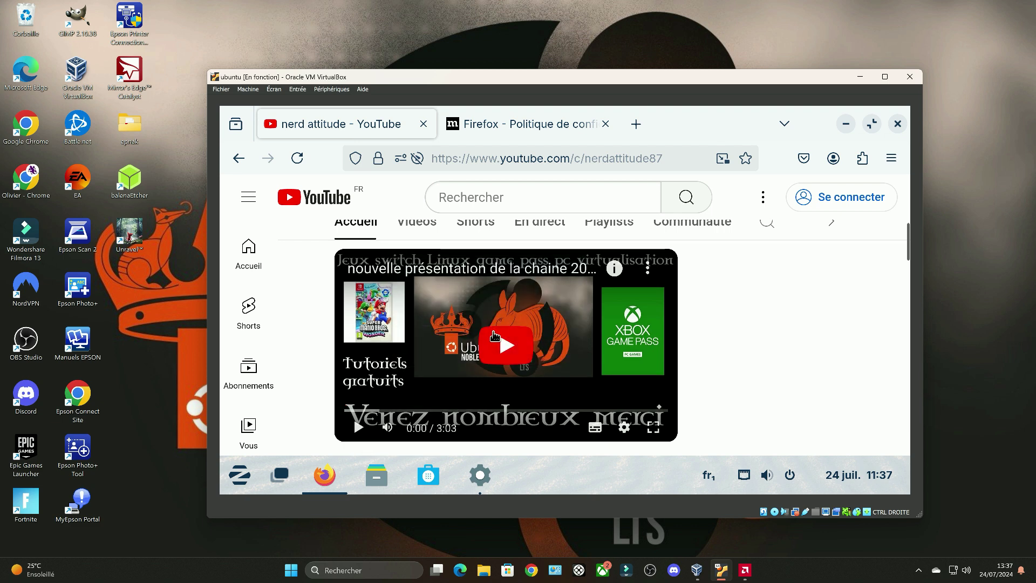
pyautogui.click(506, 344)
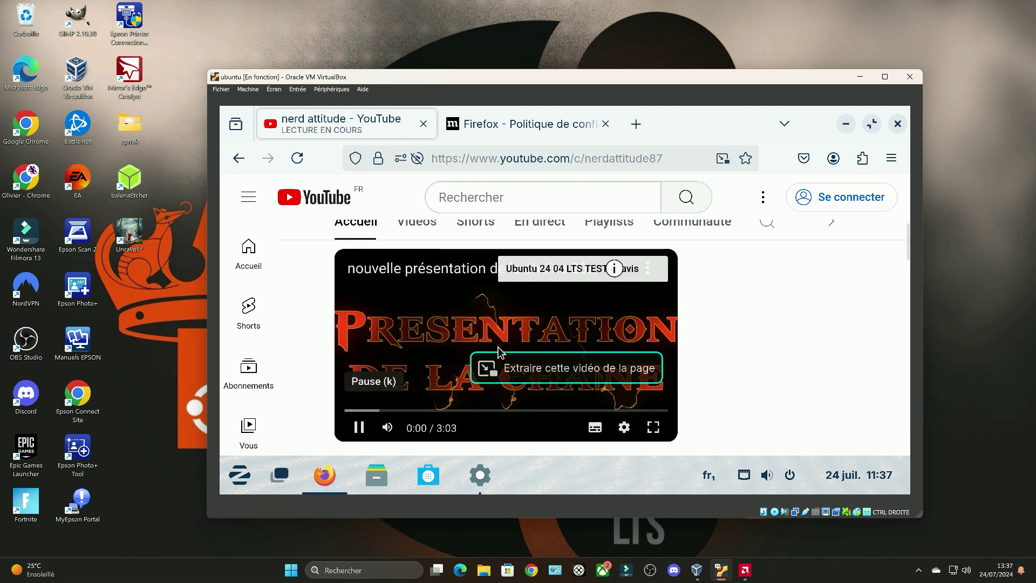
# Pause the channel presentation video and close the Firefox window.
pyautogui.click(502, 351)
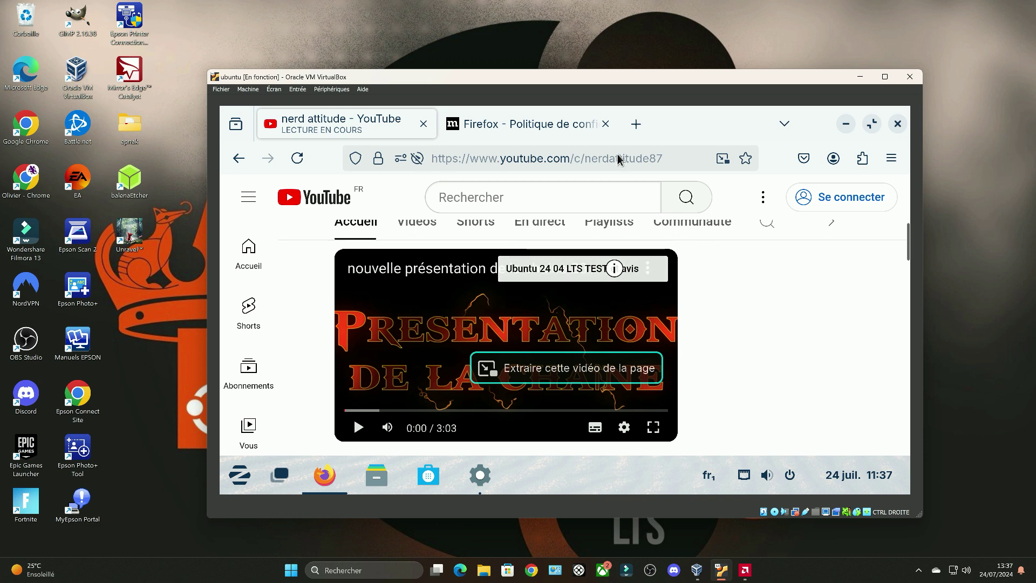
pyautogui.click(897, 124)
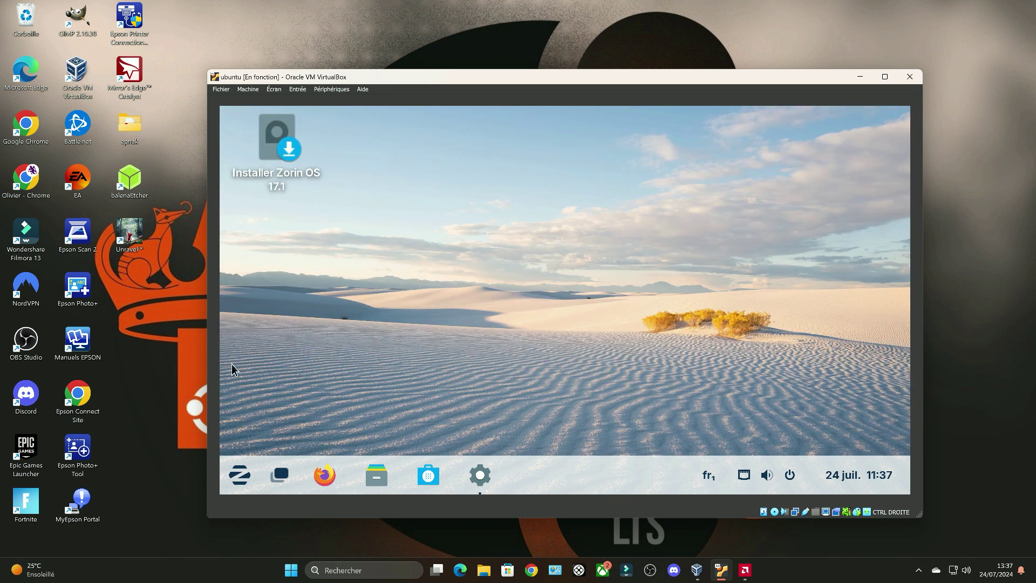
# Open Zorin Appearance from the Outils Système category of the Zorin applications.
pyautogui.click(240, 478)
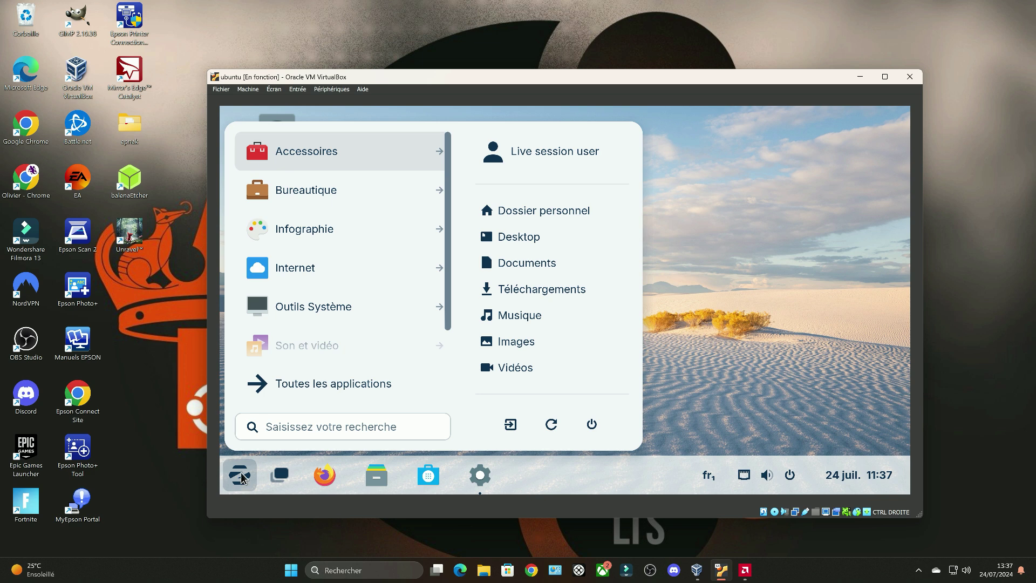
pyautogui.click(297, 387)
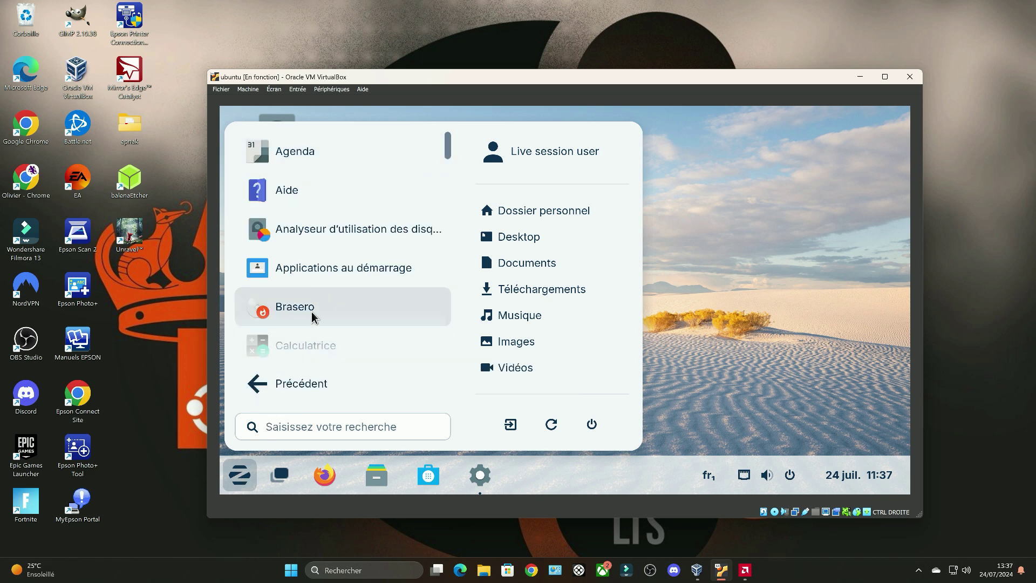
pyautogui.click(291, 382)
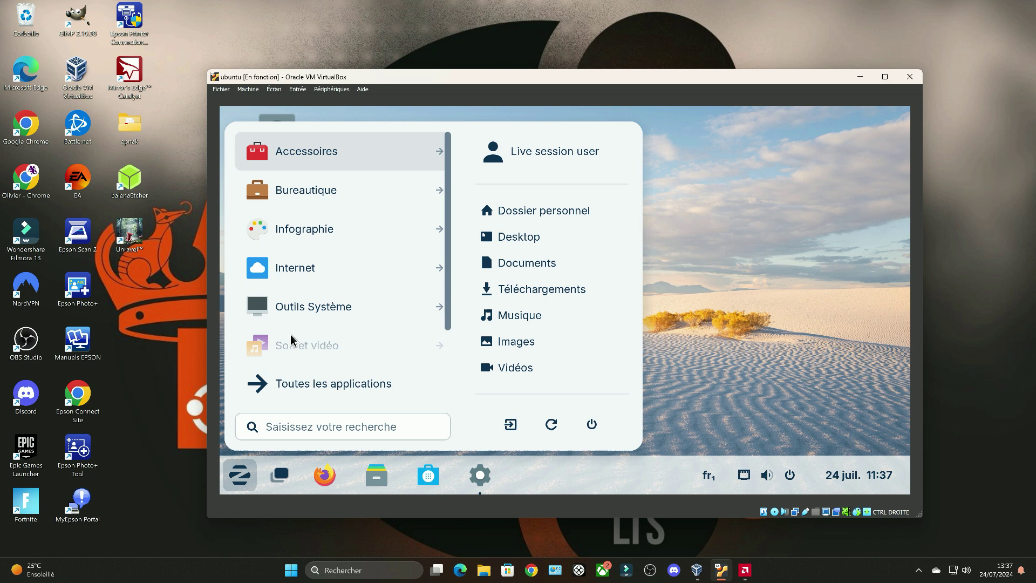
pyautogui.click(306, 306)
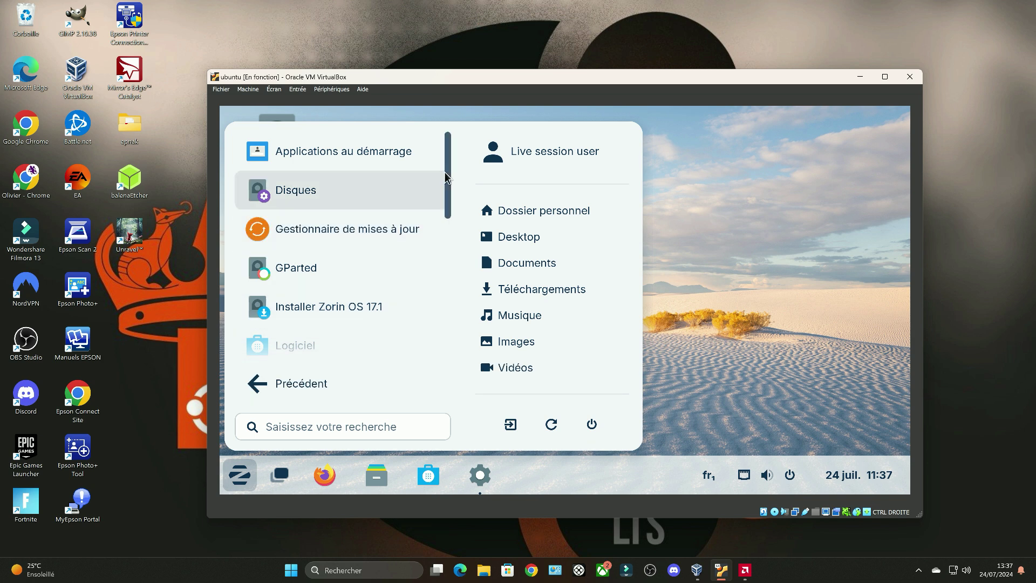
pyautogui.scroll(-1, 437, 213)
pyautogui.scroll(-4, 437, 213)
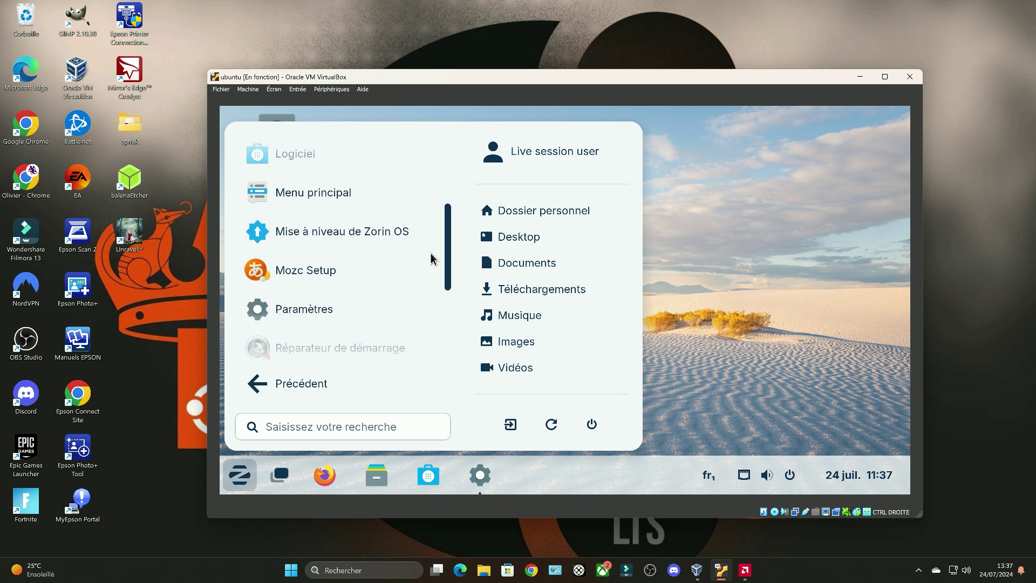
pyautogui.scroll(-5, 431, 265)
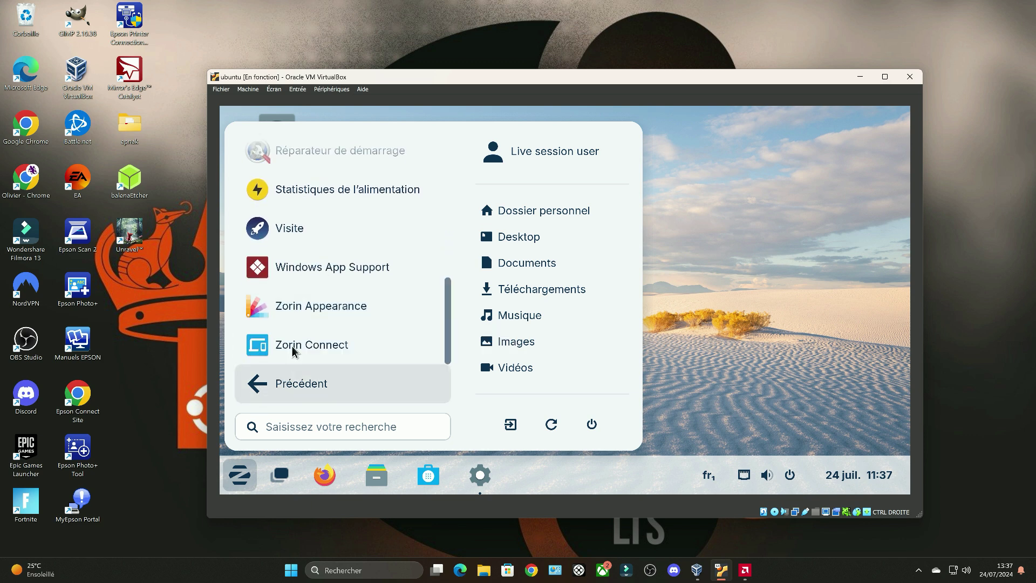
pyautogui.click(309, 306)
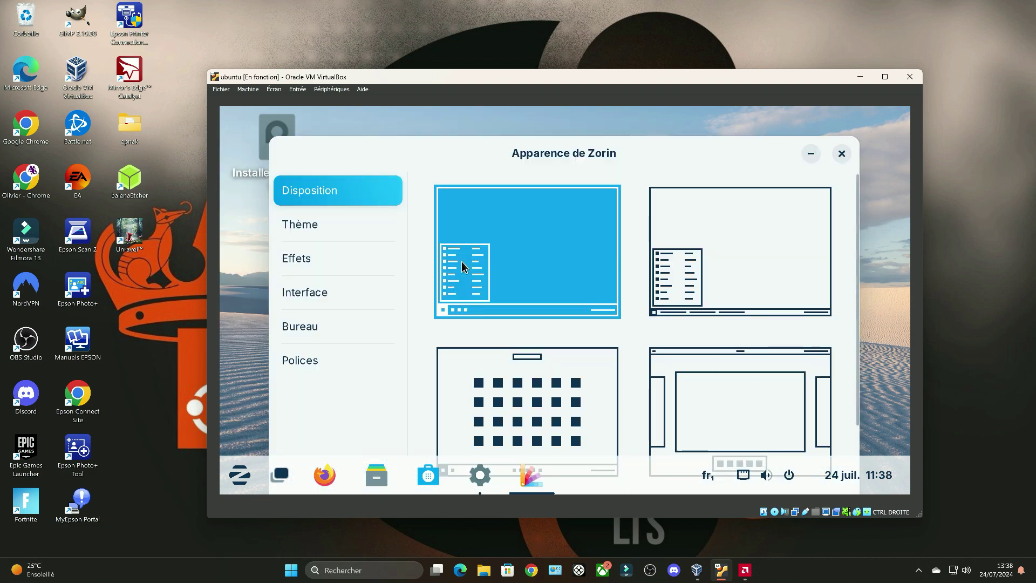
# Enable Cube de Bureau and Sélecteur de fenêtres spatial in the Effets settings, and close Apparence de Zorin.
pyautogui.click(325, 258)
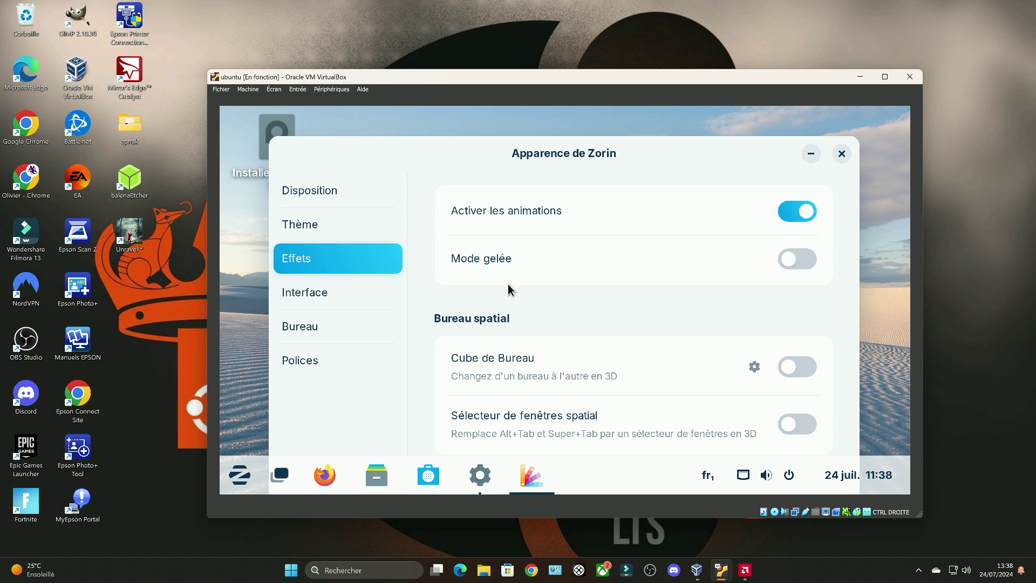
pyautogui.click(785, 364)
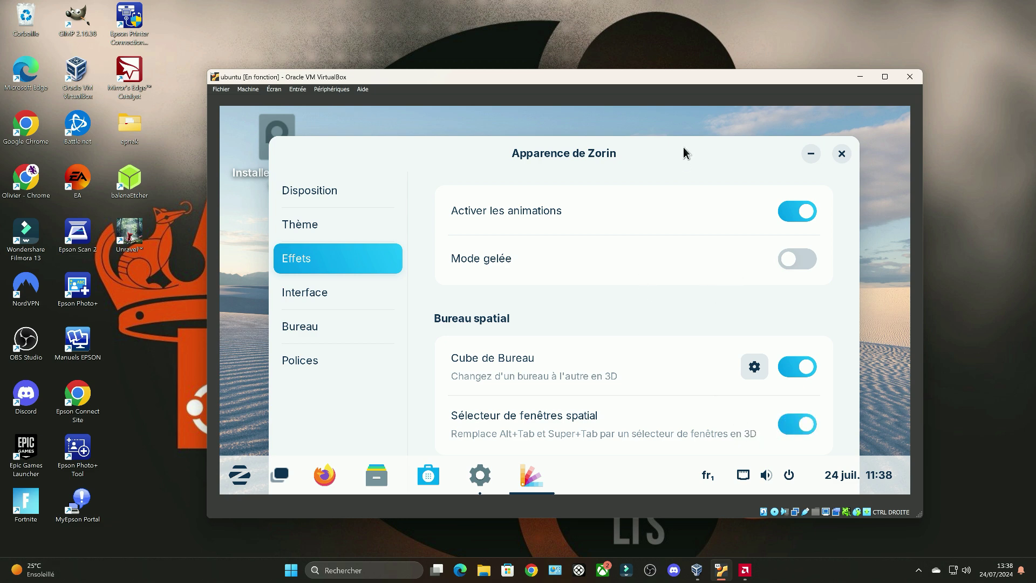
pyautogui.moveTo(683, 146); pyautogui.dragTo(677, 96)
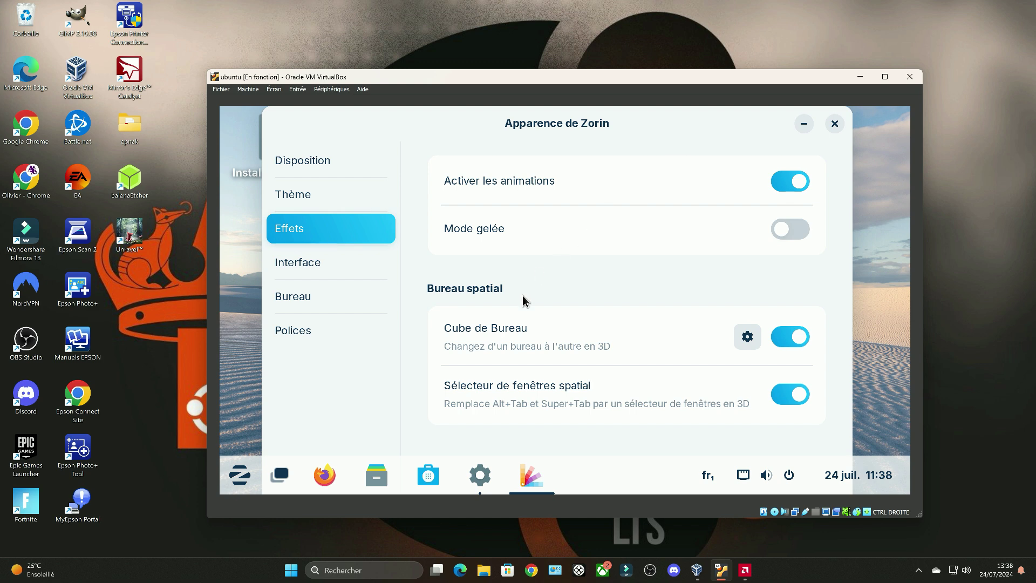
pyautogui.click(833, 124)
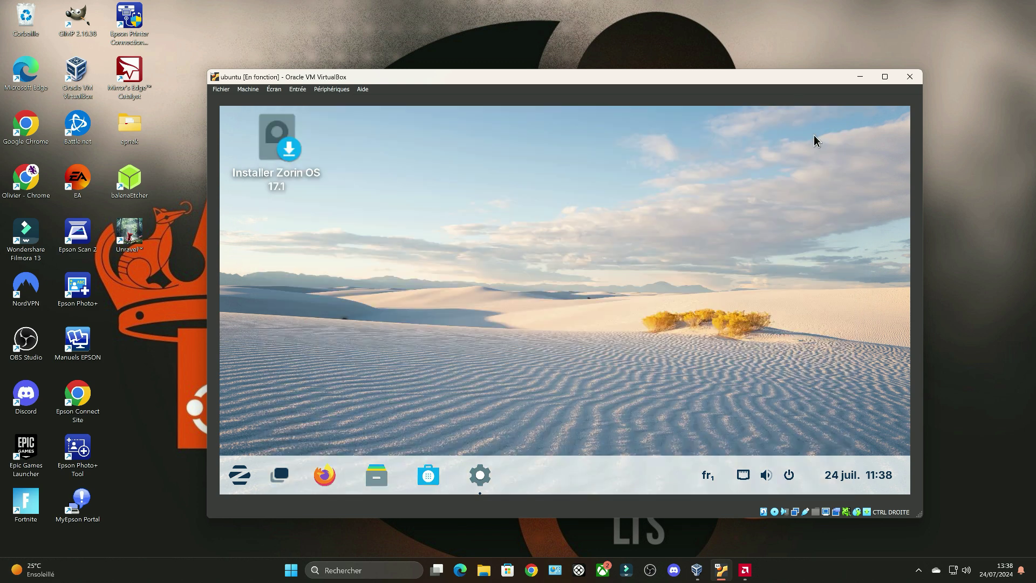
pyautogui.rightClick(536, 176)
pyautogui.click(536, 176)
pyautogui.rightClick(537, 176)
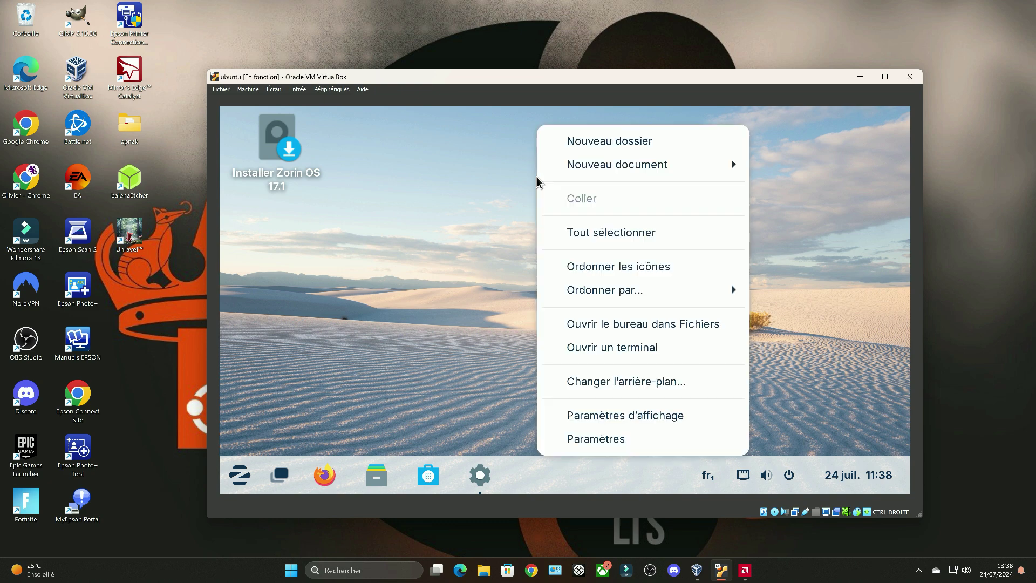
pyautogui.click(224, 445)
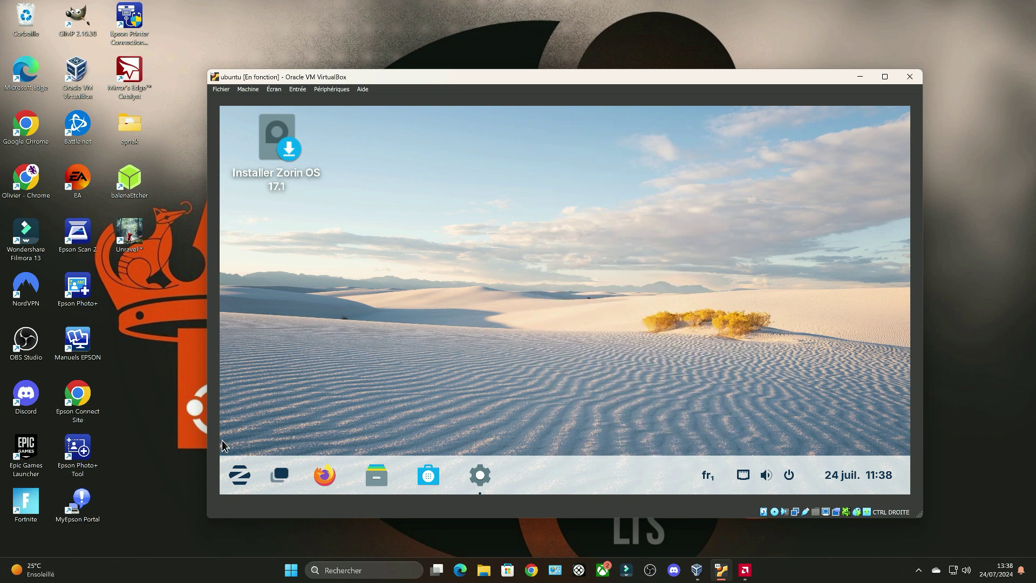
# Reopen Zorin Appearance from the Outils Système category.
pyautogui.click(239, 472)
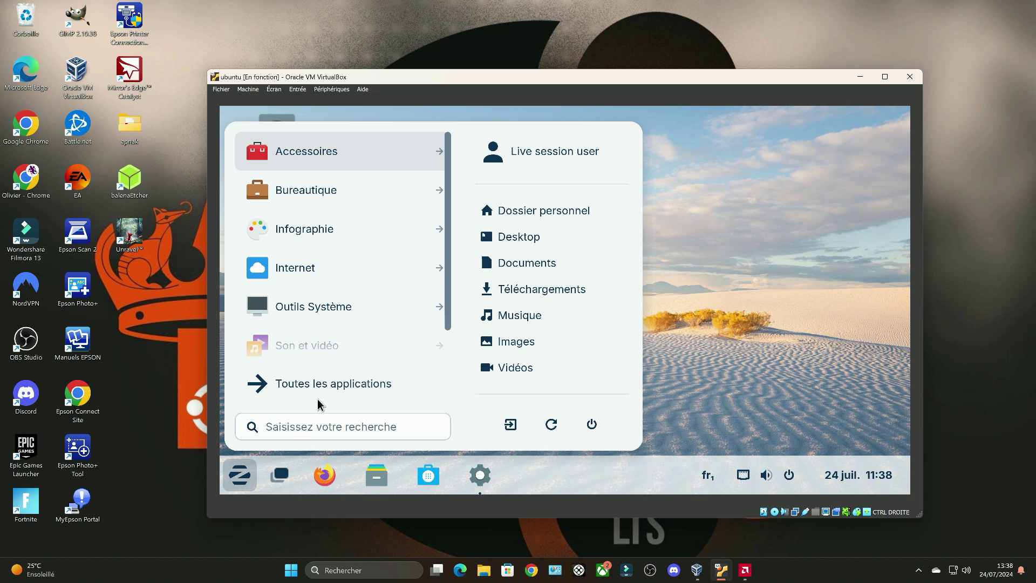
pyautogui.click(327, 306)
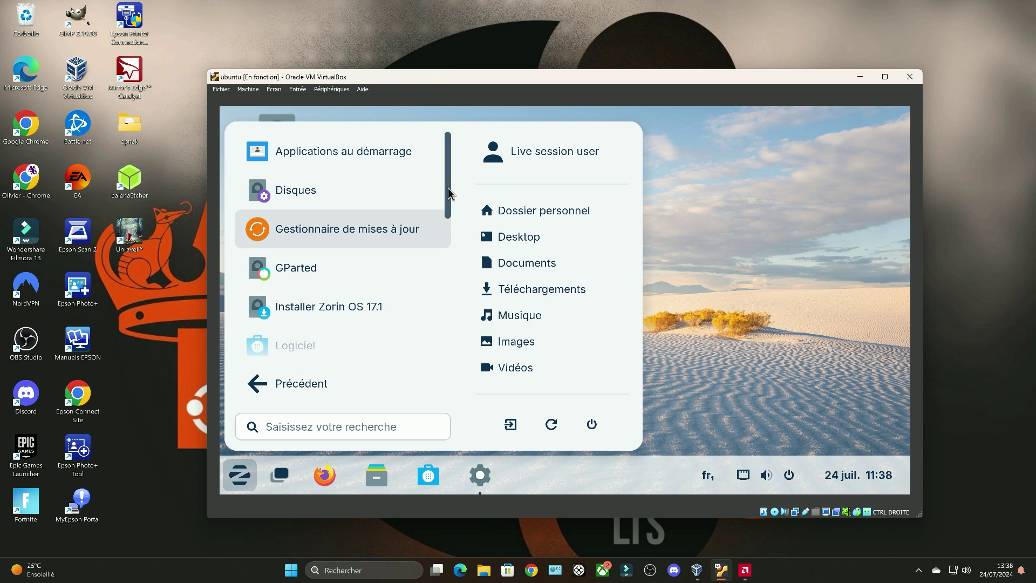
pyautogui.scroll(-2, 430, 249)
pyautogui.scroll(-10, 430, 249)
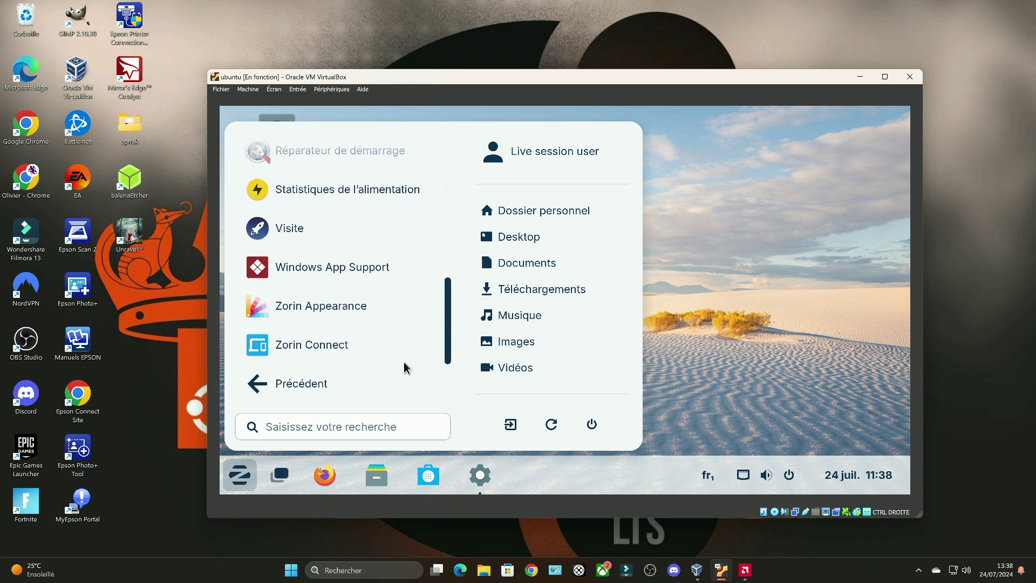
pyautogui.click(345, 303)
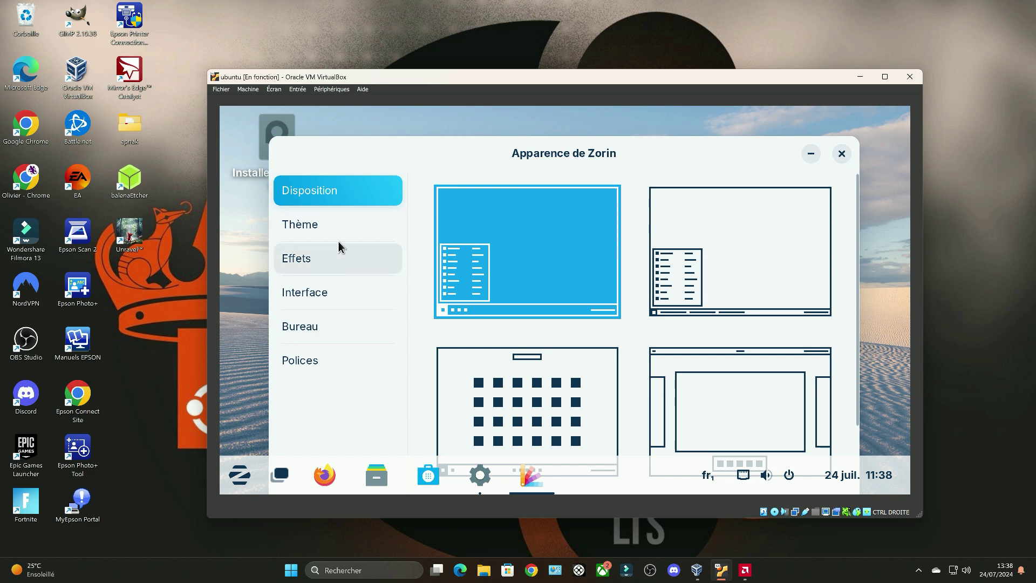
# Look at the Thème and Effets settings, and examine the general and advanced options of the Zorin Desktop Cube.
pyautogui.click(333, 231)
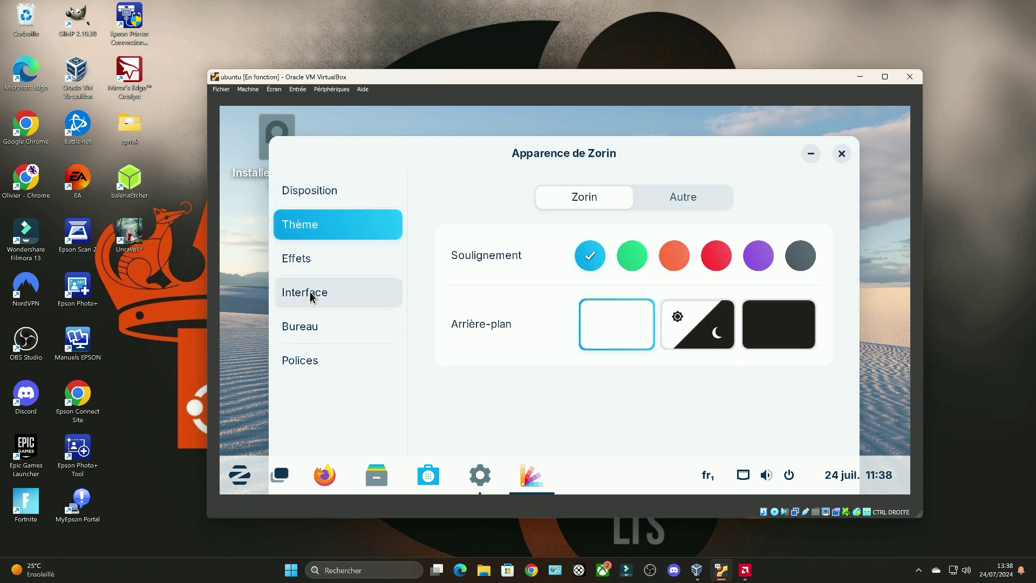
pyautogui.click(318, 259)
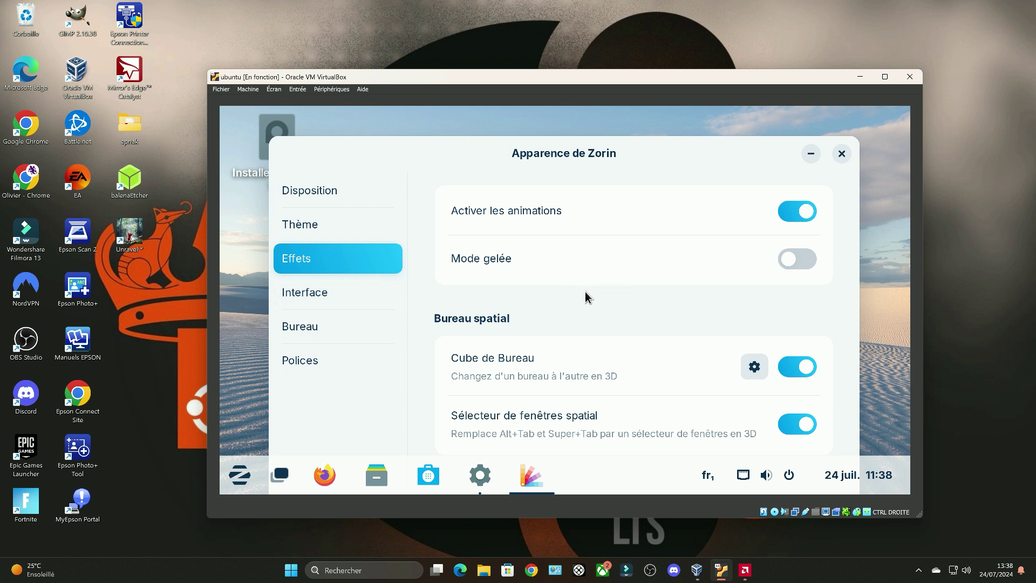
pyautogui.click(758, 375)
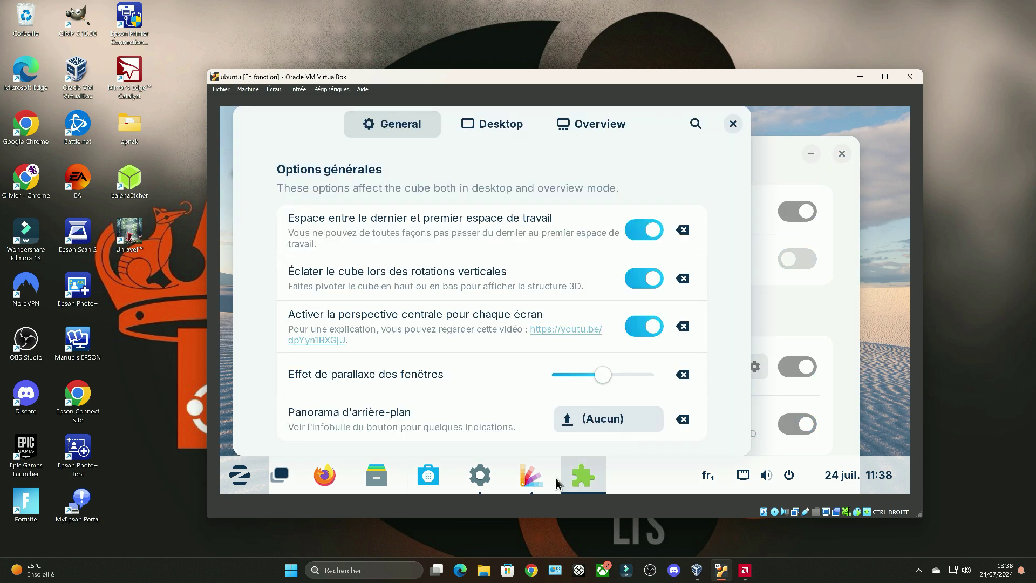
pyautogui.moveTo(572, 479)
pyautogui.moveTo(691, 267)
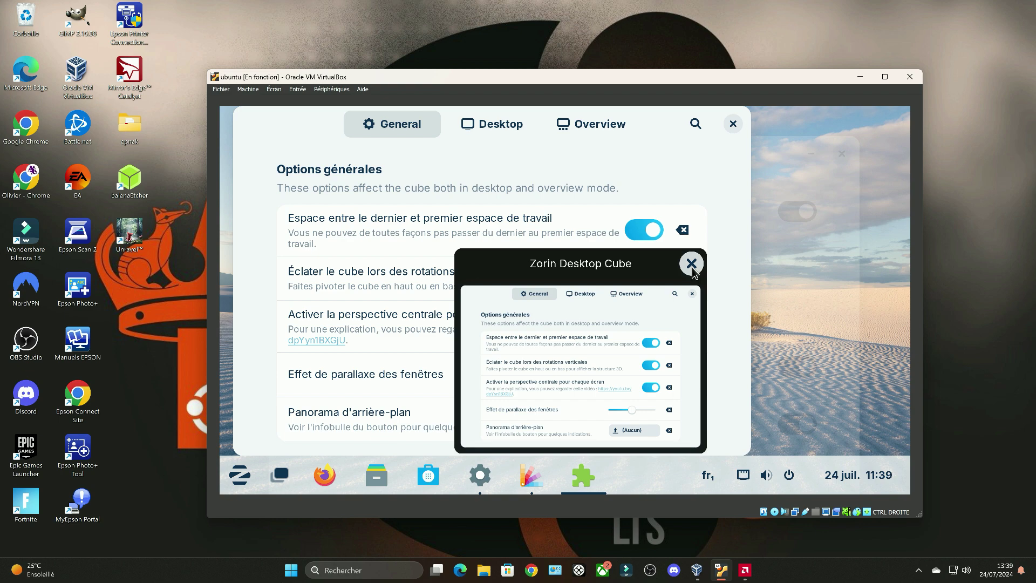
pyautogui.click(584, 474)
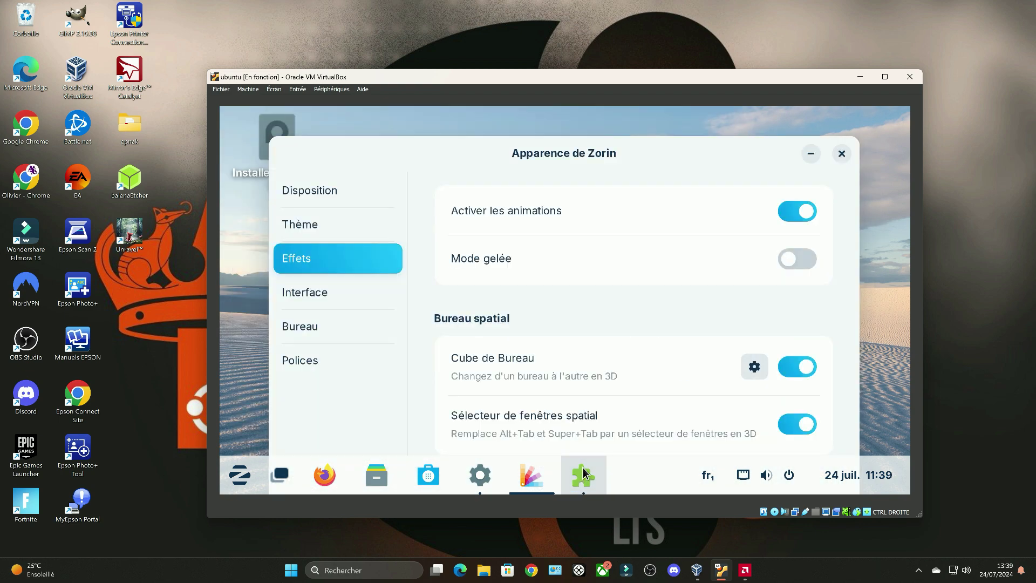
pyautogui.click(583, 475)
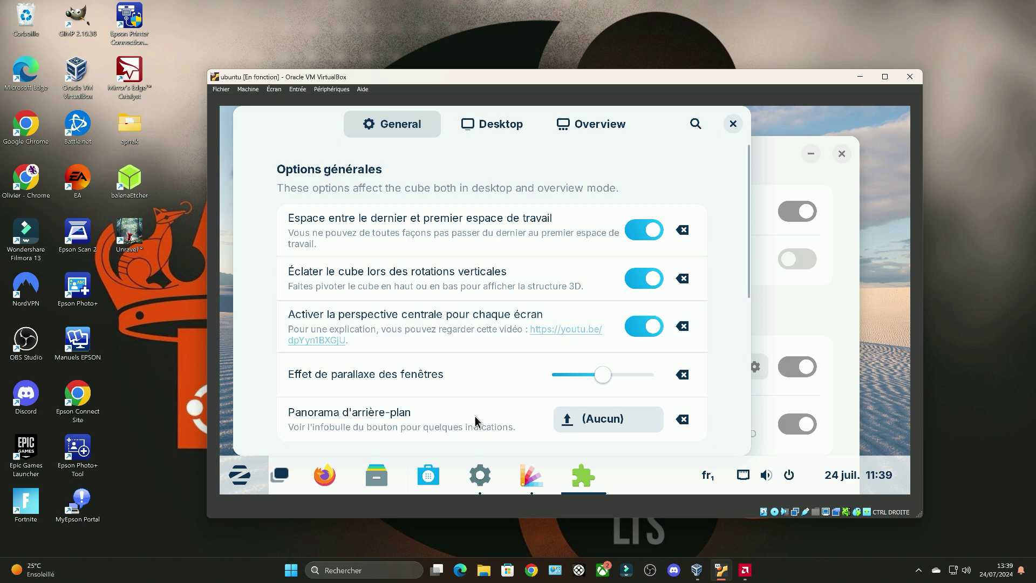
pyautogui.scroll(-5, 503, 412)
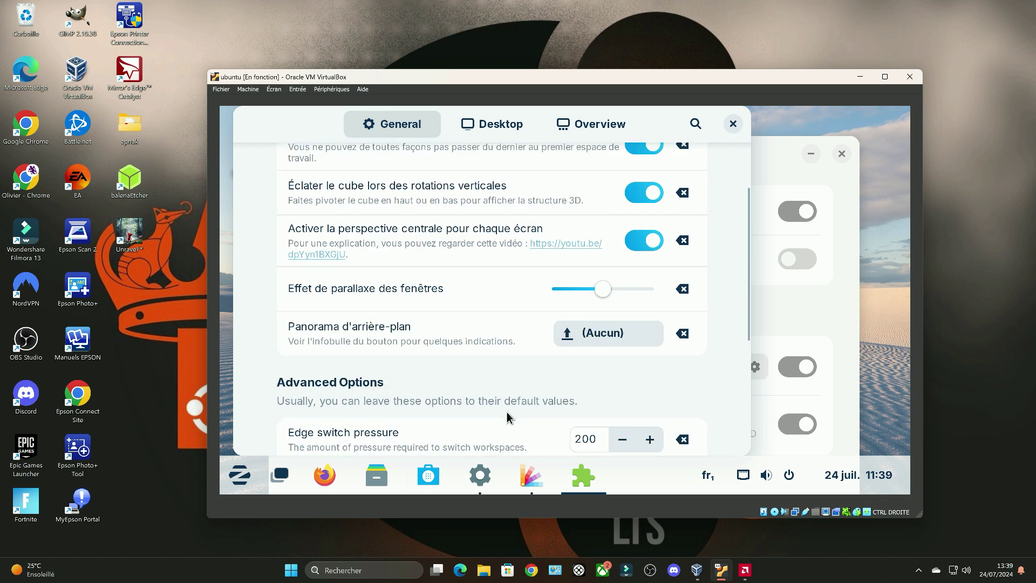
pyautogui.scroll(-4, 506, 413)
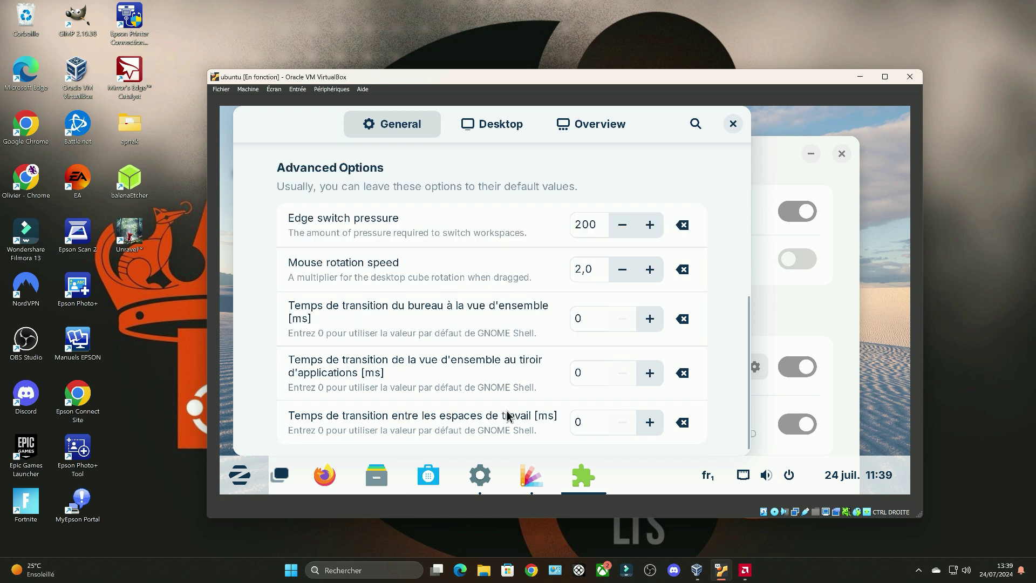
pyautogui.click(733, 128)
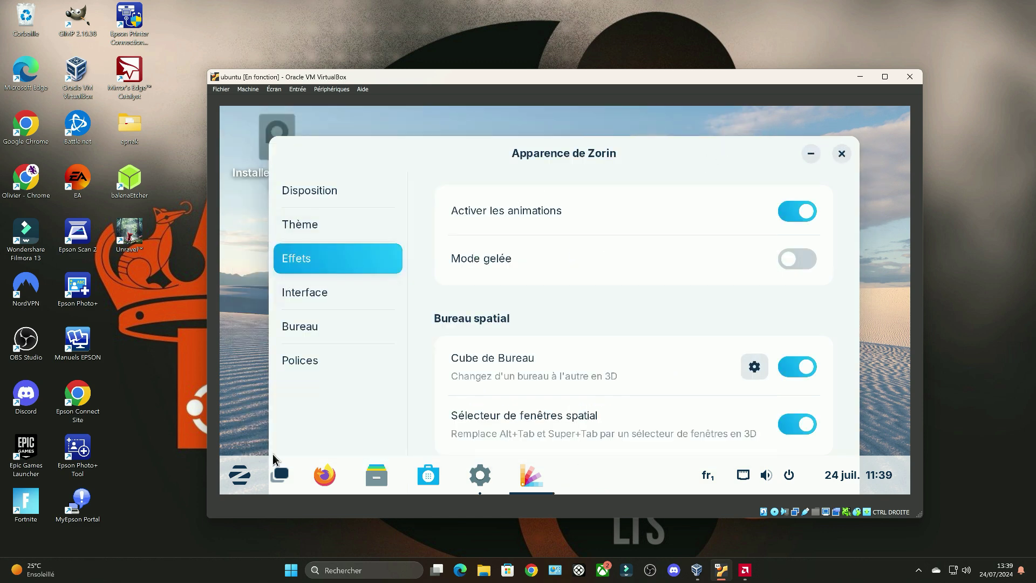
# Show the Corbeille and Dossier personnel icons on the desktop through the Bureau settings, and close Apparence de Zorin and Firefox.
pyautogui.click(314, 469)
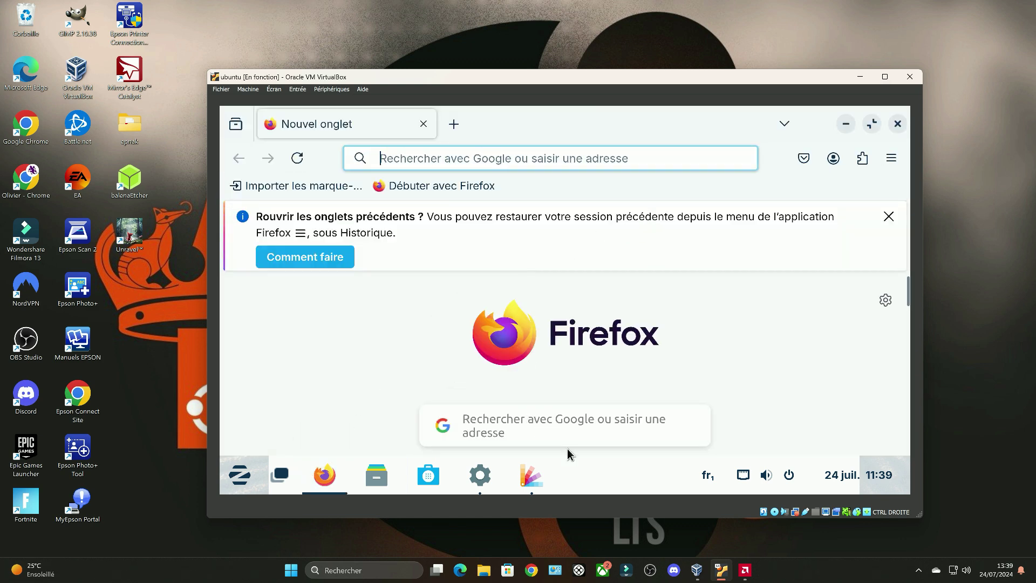
pyautogui.click(527, 481)
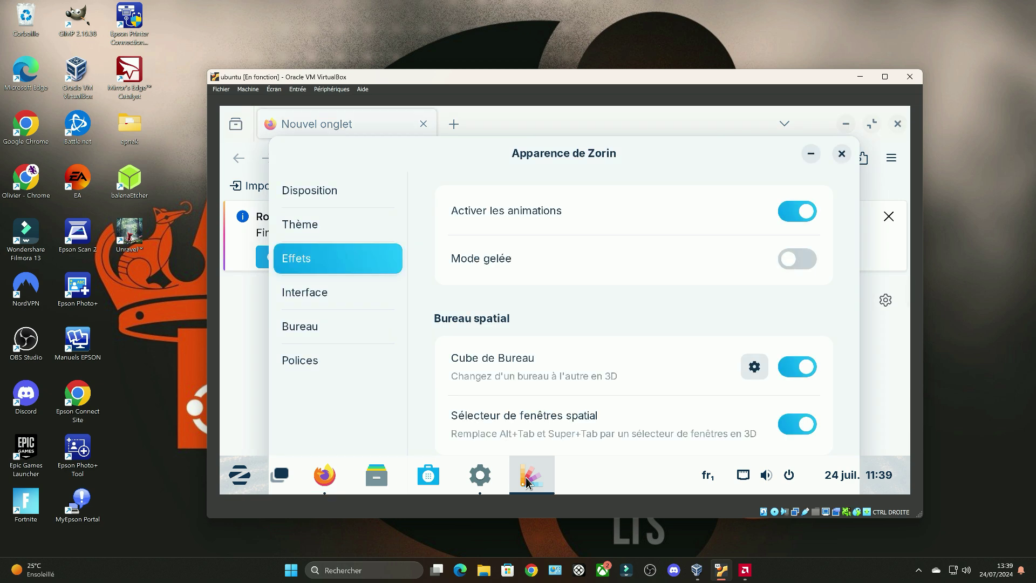
pyautogui.click(328, 324)
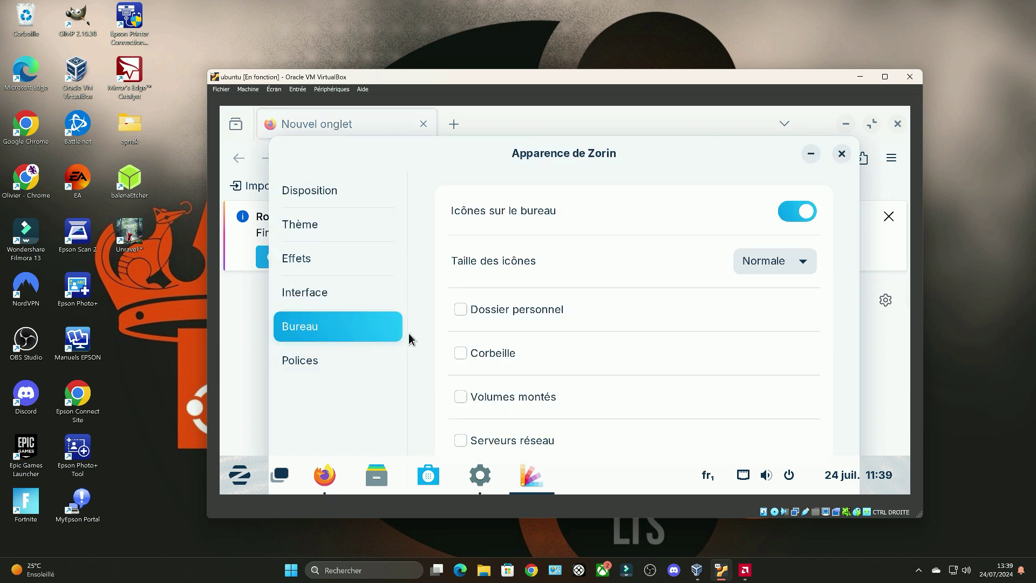
pyautogui.click(461, 354)
pyautogui.click(461, 309)
pyautogui.click(842, 154)
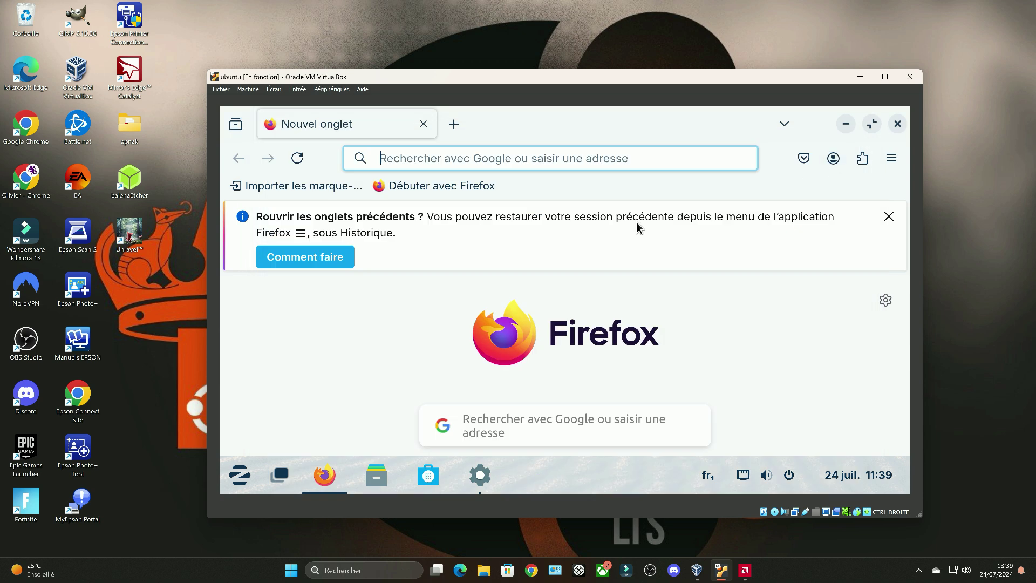
pyautogui.click(897, 124)
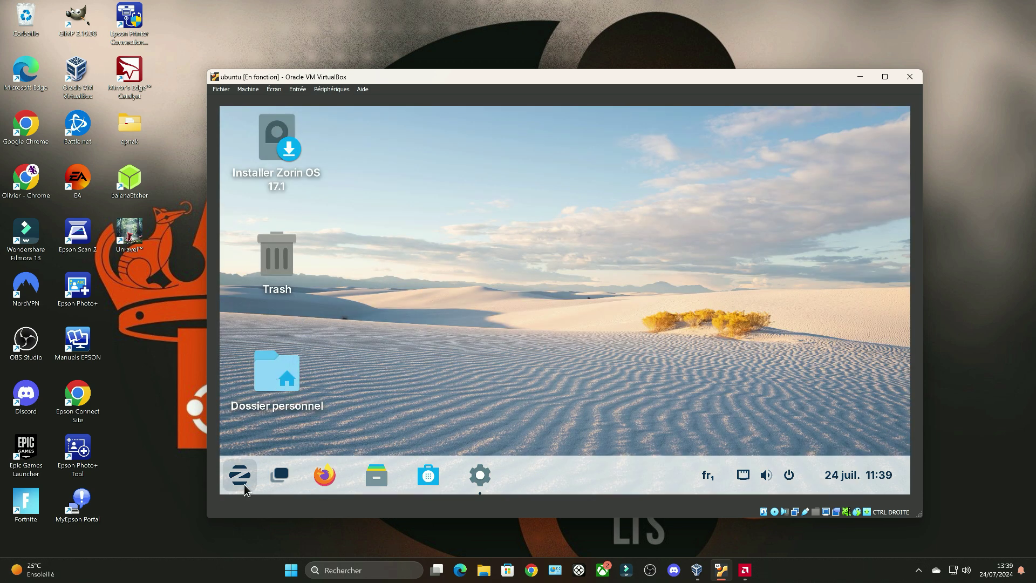
# Show the workspace overview and close the Paramètres window from there.
pyautogui.click(280, 475)
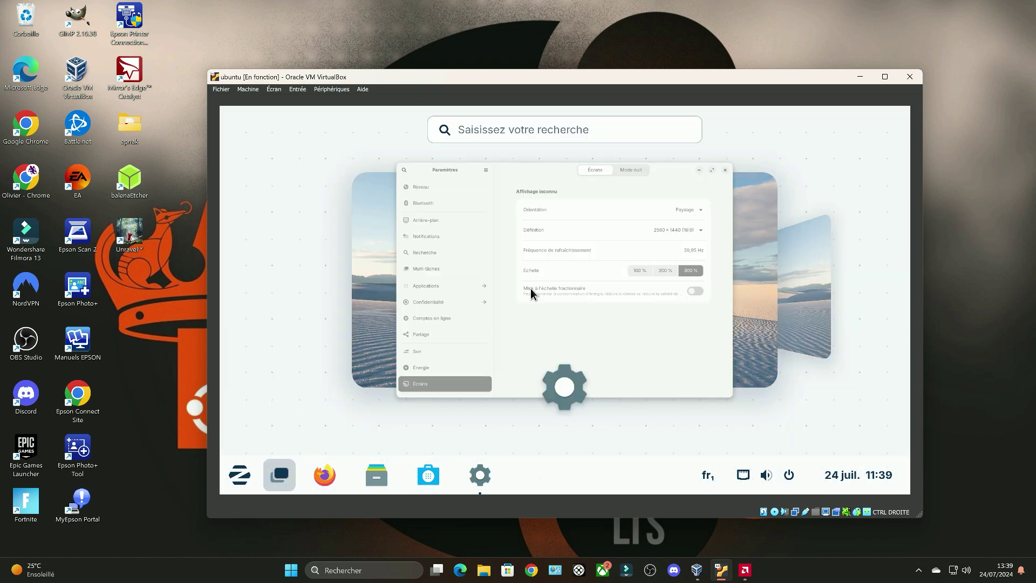
pyautogui.click(734, 160)
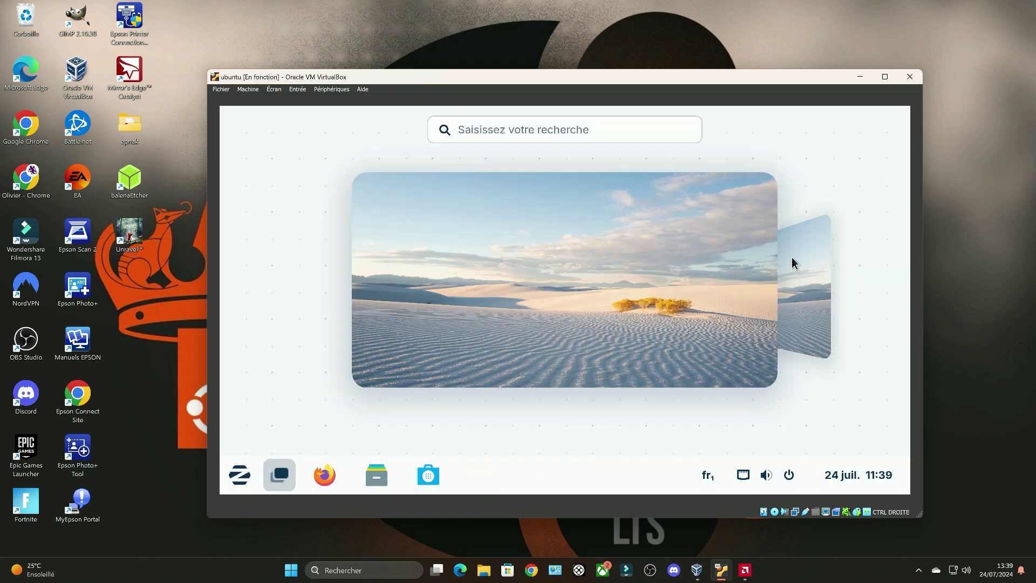
# Switch back and forth between the two workspaces in the overview to check the desktop cube rotation.
pyautogui.click(783, 267)
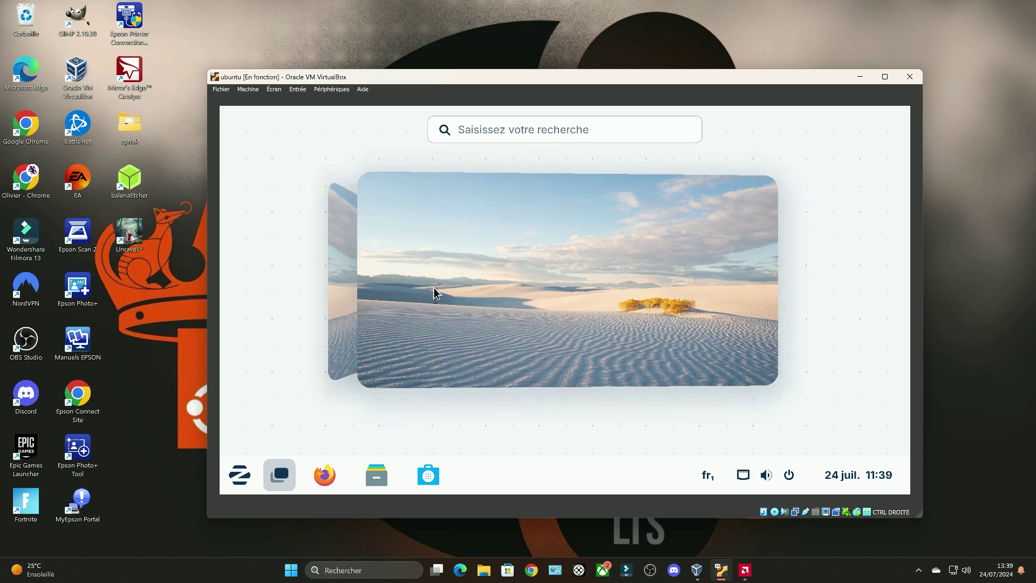
pyautogui.click(345, 282)
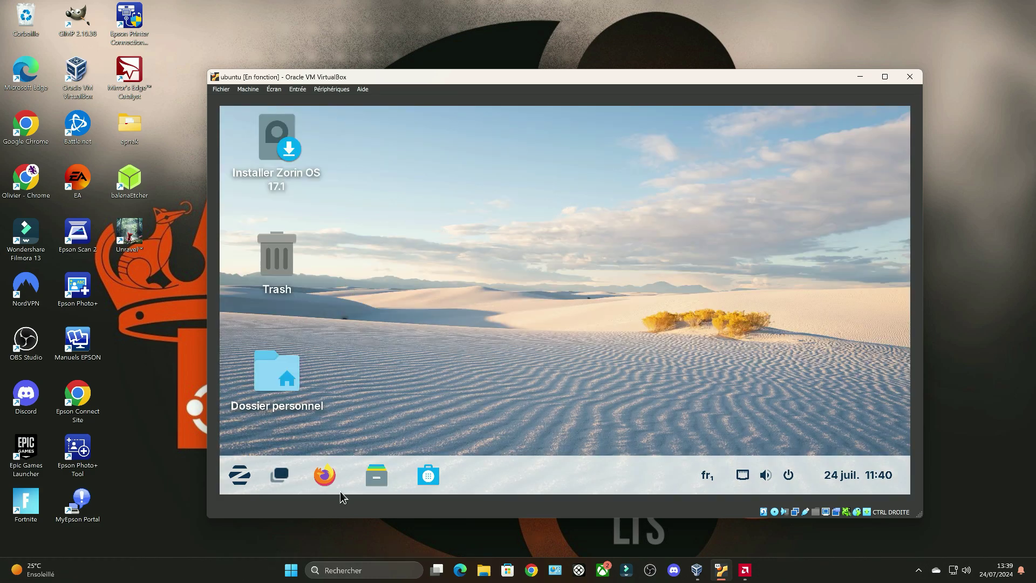
pyautogui.click(289, 475)
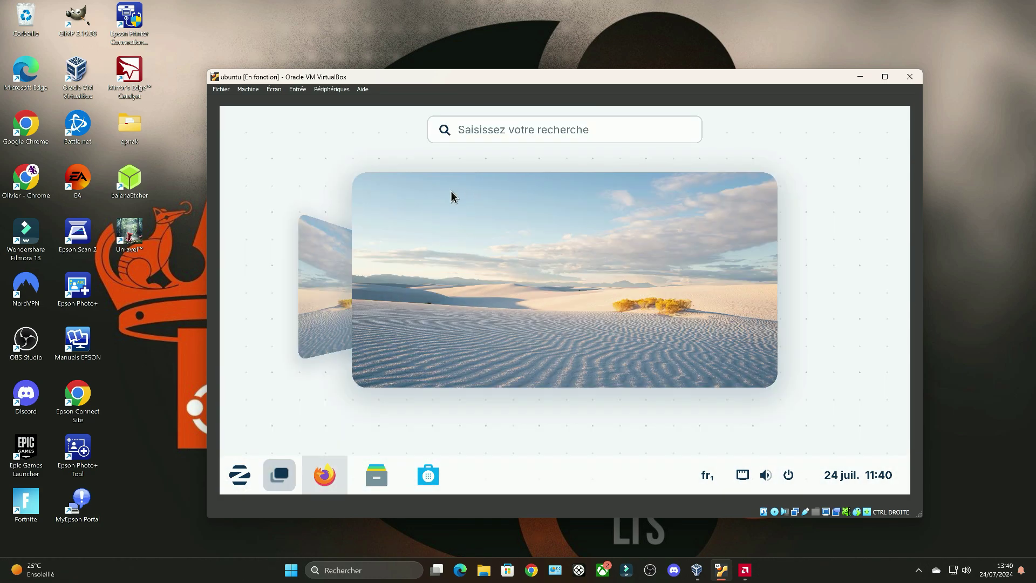
pyautogui.scroll(1, 555, 197)
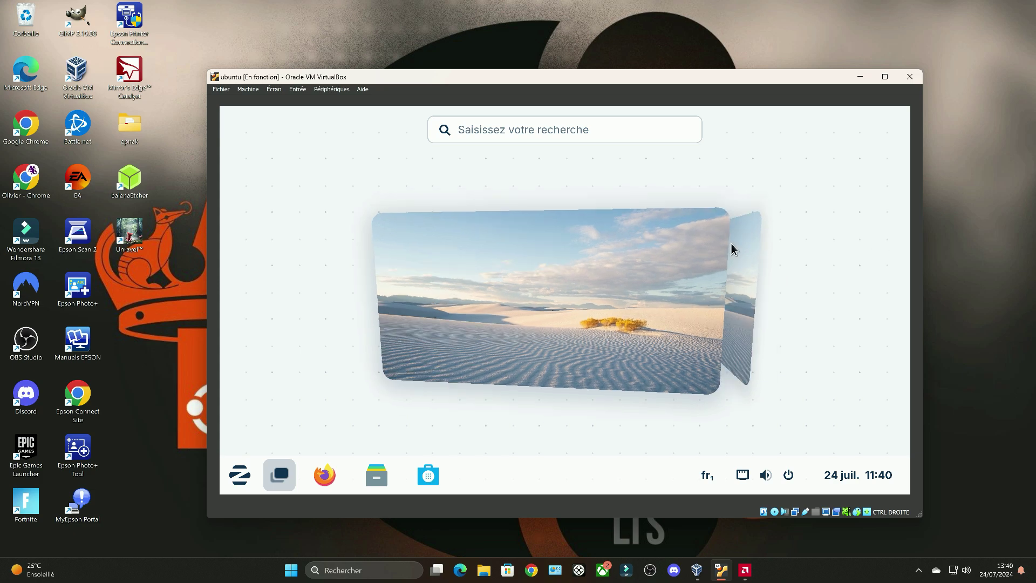
pyautogui.click(732, 250)
pyautogui.click(383, 273)
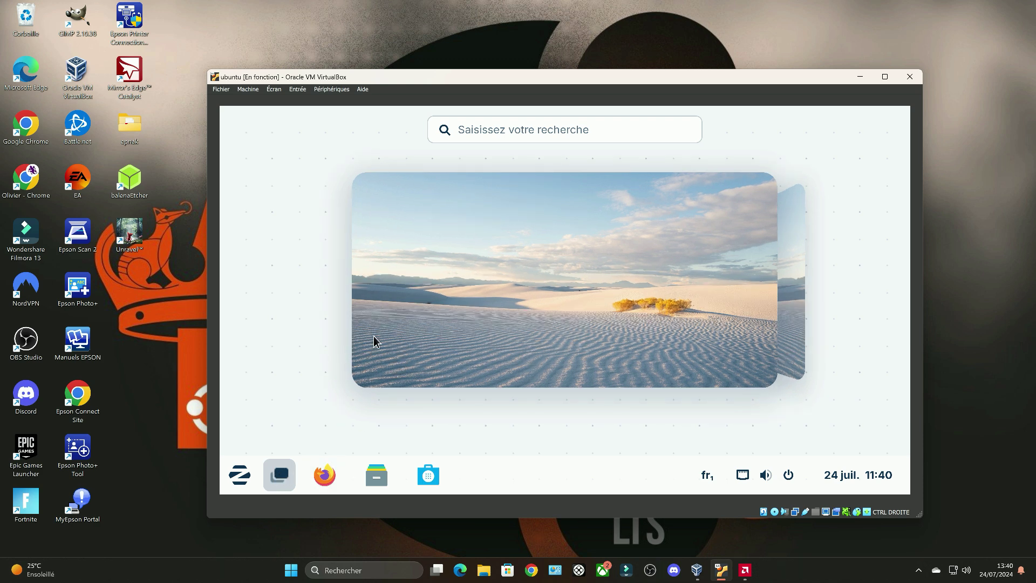
pyautogui.click(278, 478)
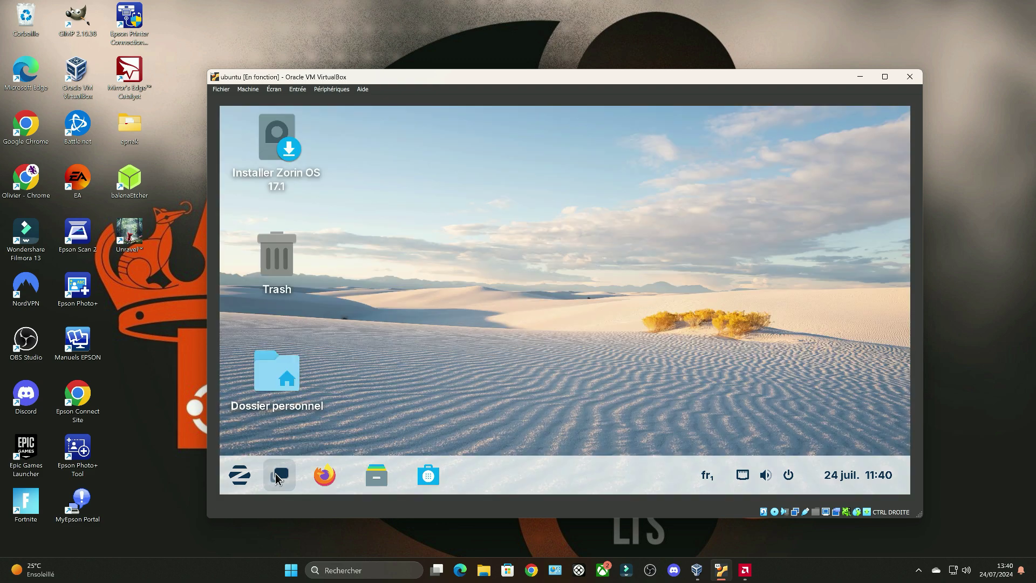
pyautogui.click(277, 478)
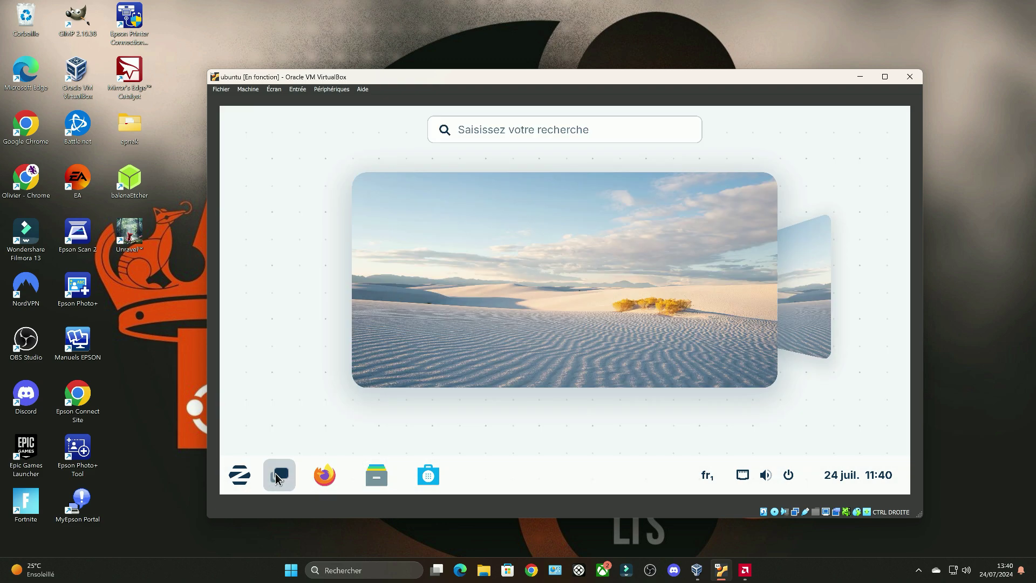
# Open Paramètres from the Outils Système category of the Zorin menu.
pyautogui.click(245, 474)
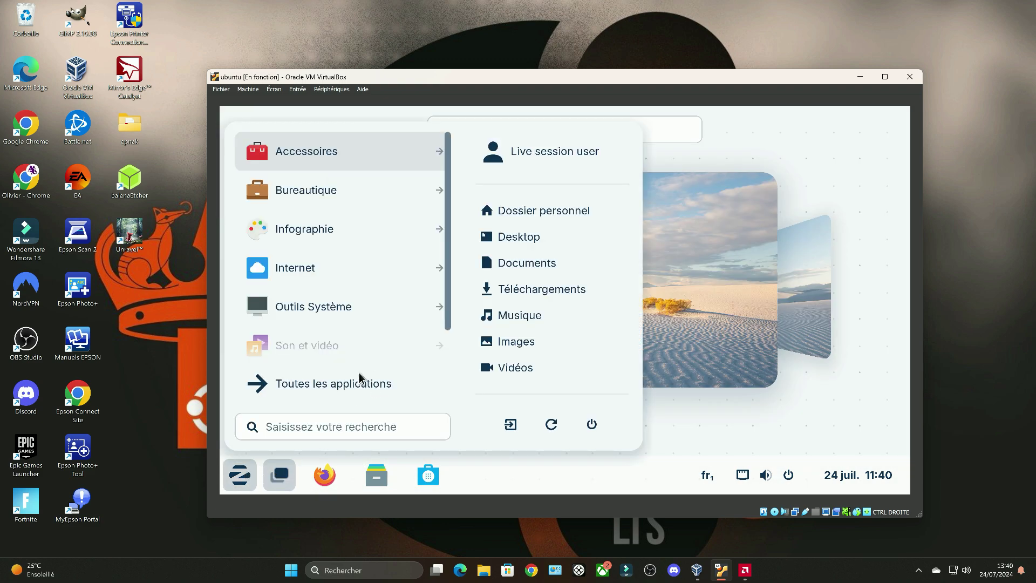
pyautogui.click(354, 308)
pyautogui.scroll(-3, 356, 316)
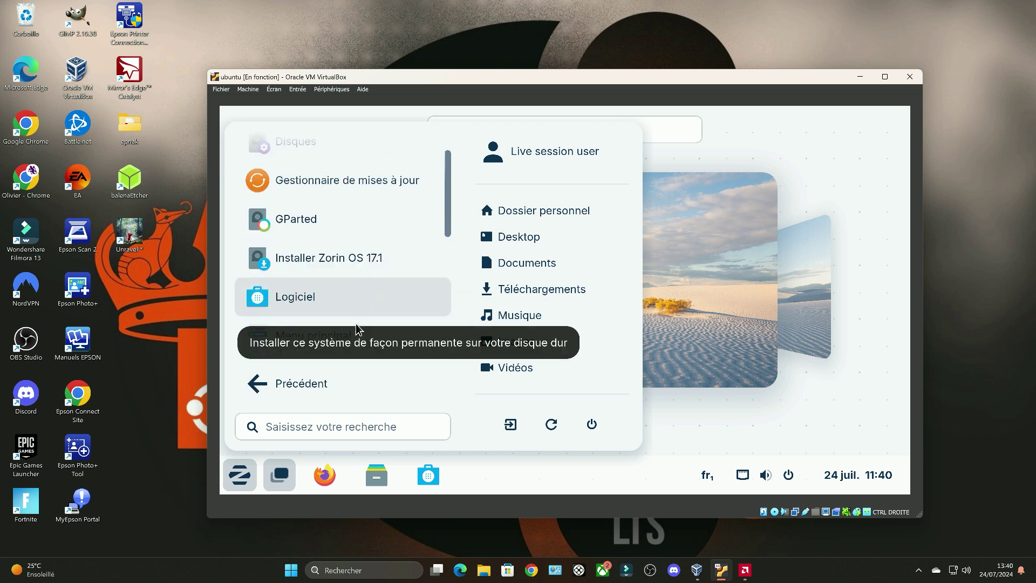
pyautogui.scroll(-2, 355, 322)
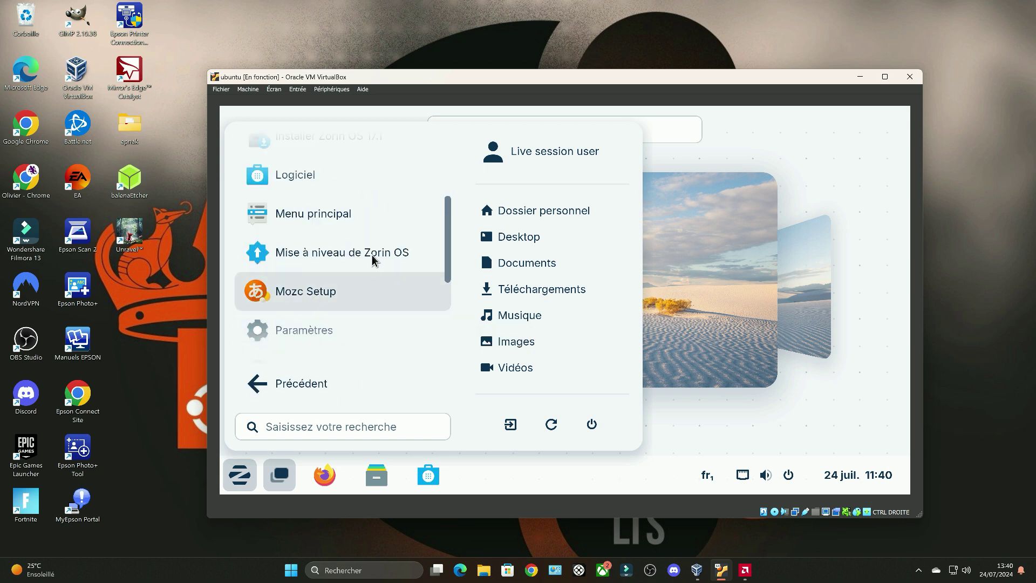
pyautogui.click(332, 326)
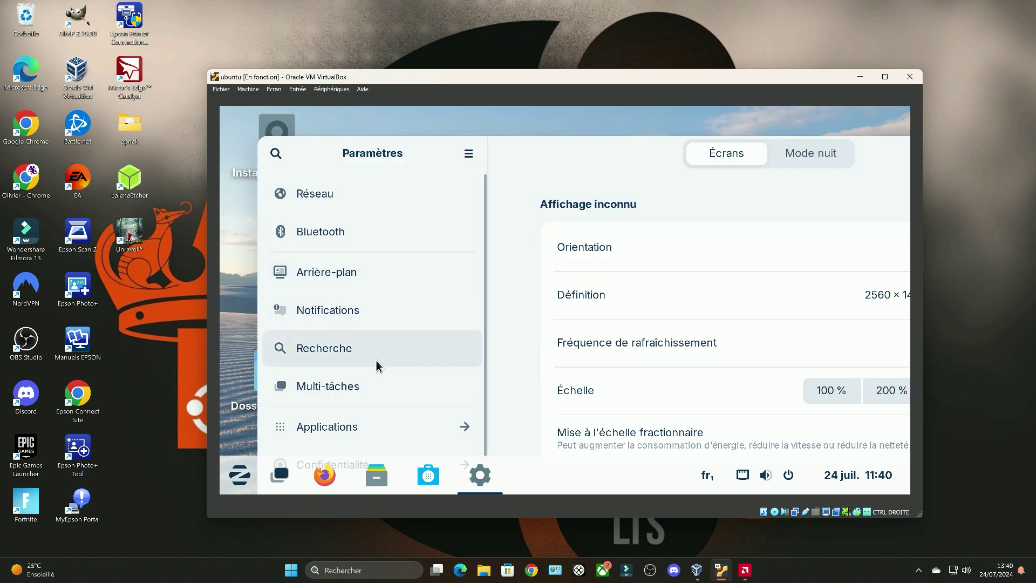
# Set the display scale to 200 % in the Écrans settings, keep the modified display settings and close Paramètres.
pyautogui.scroll(-2, 387, 358)
pyautogui.scroll(-10, 387, 358)
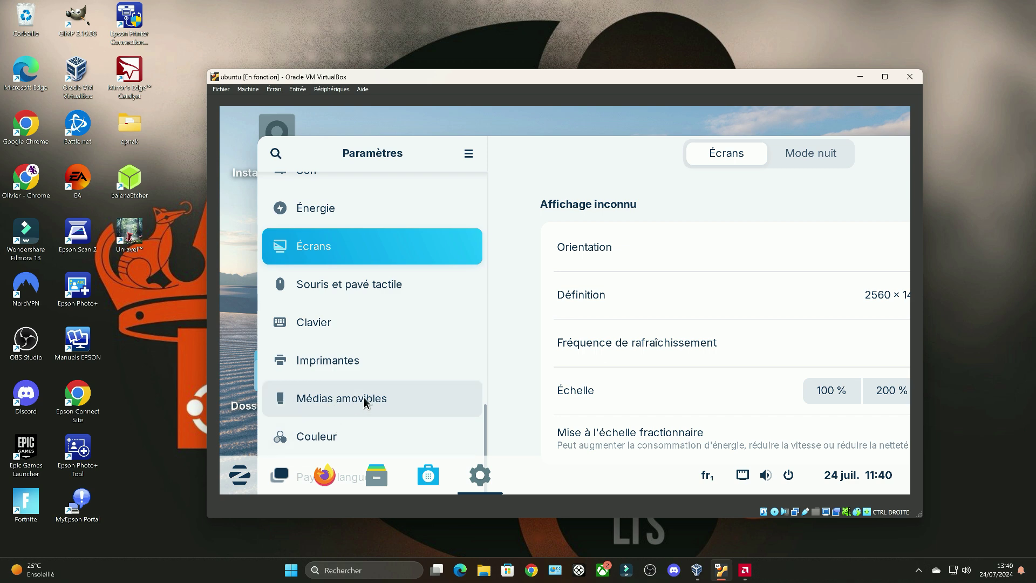
pyautogui.scroll(5, 364, 397)
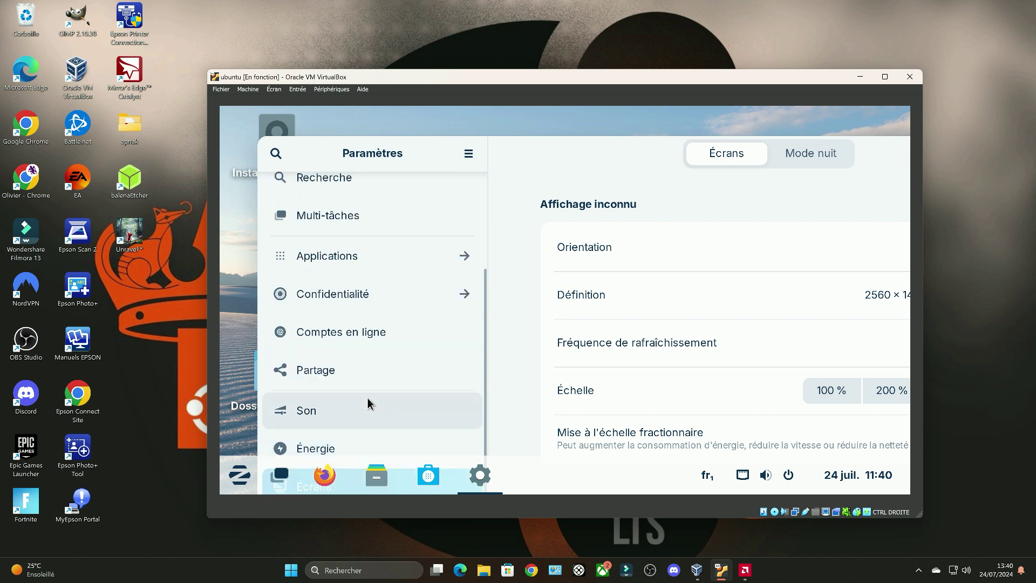
pyautogui.scroll(3, 367, 397)
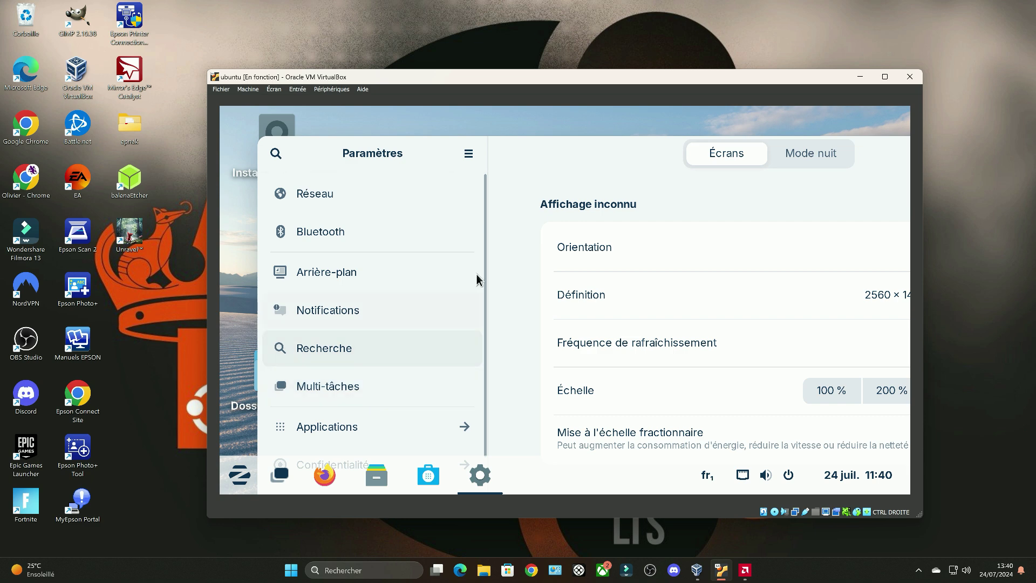
pyautogui.scroll(-5, 390, 342)
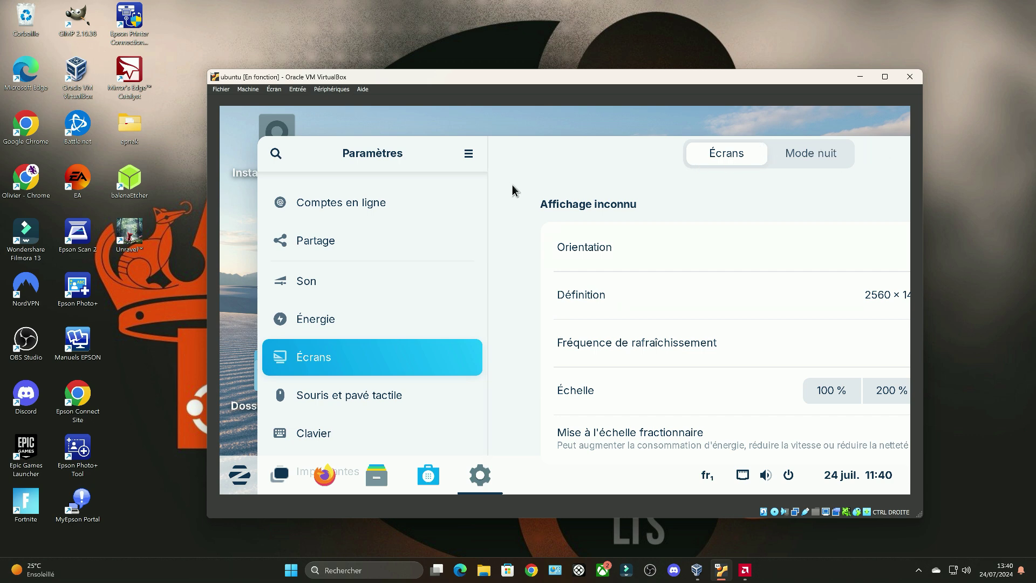
pyautogui.moveTo(544, 148); pyautogui.dragTo(393, 131)
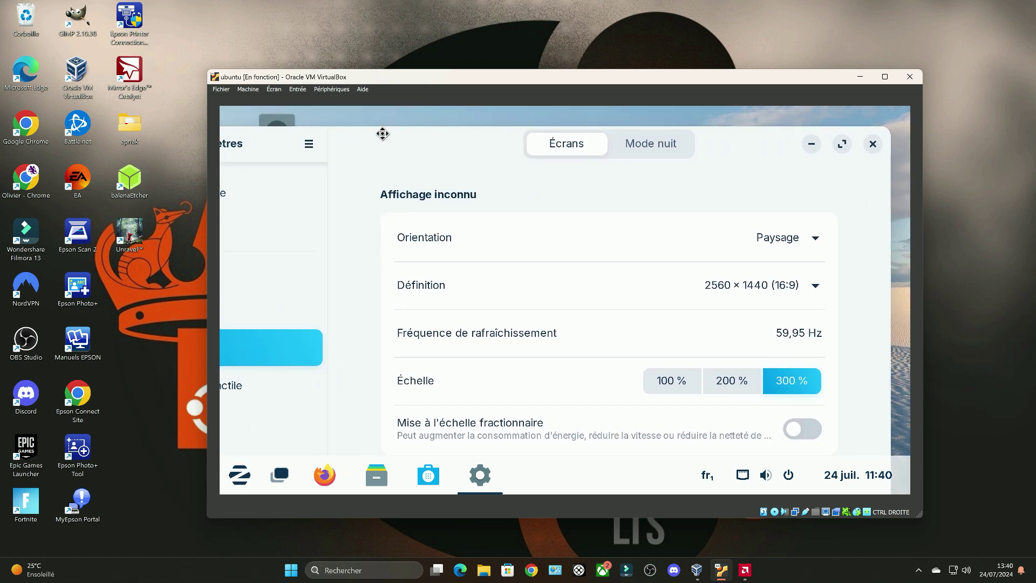
pyautogui.click(730, 381)
pyautogui.click(829, 150)
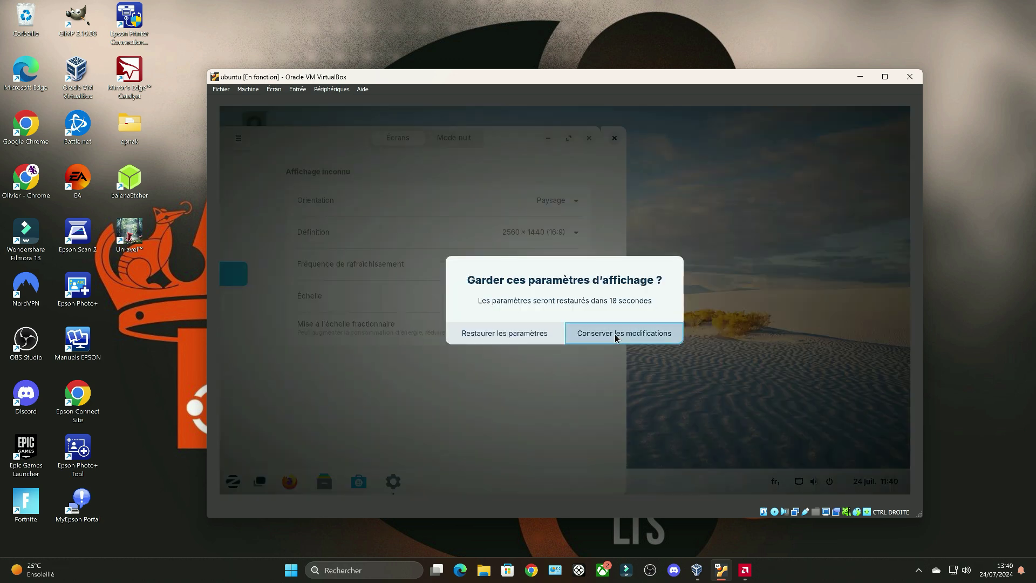
pyautogui.click(619, 334)
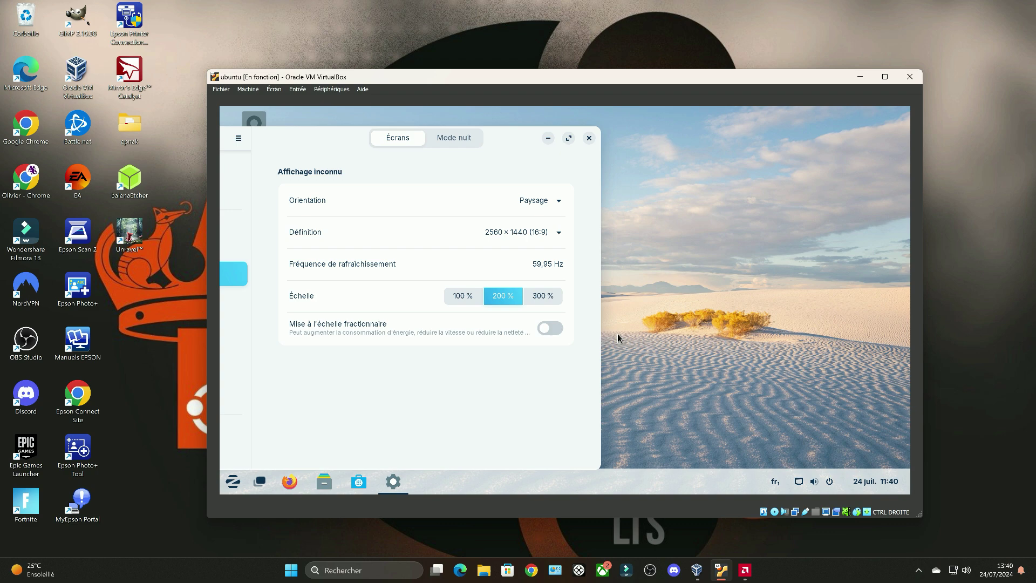
pyautogui.click(588, 138)
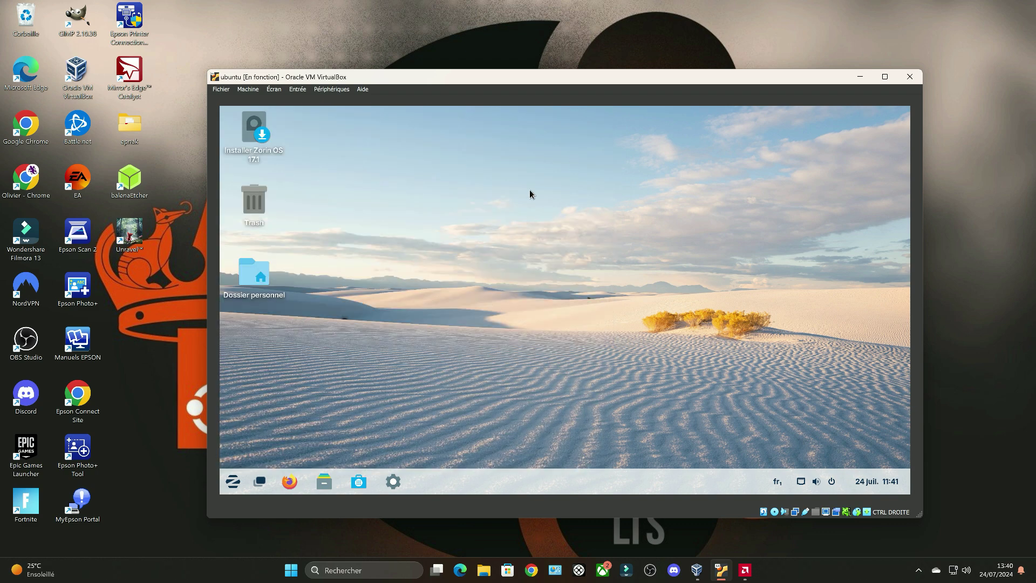
# Show the workspace overview and try rotating the desktop cube.
pyautogui.click(257, 476)
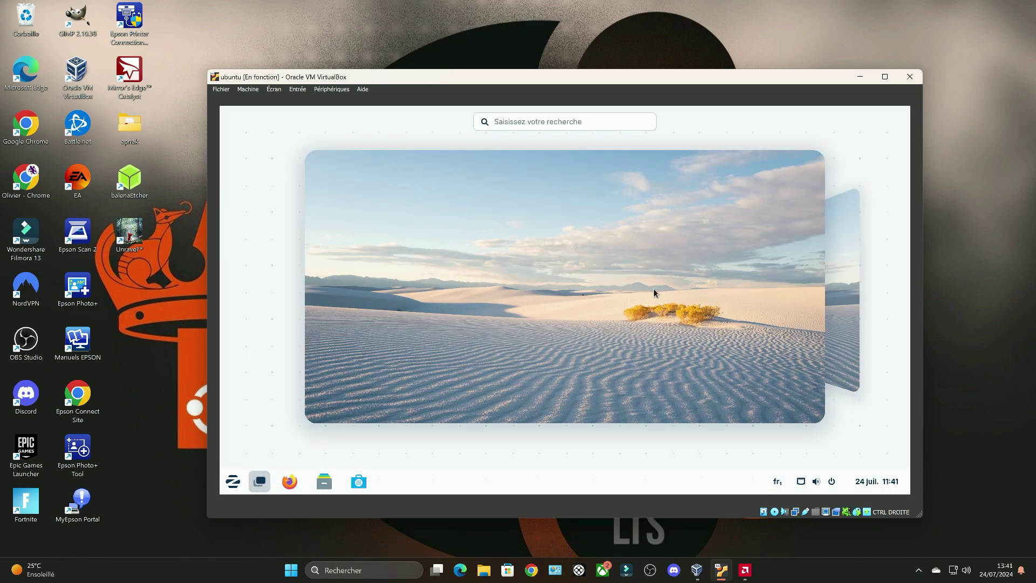
pyautogui.moveTo(652, 291)
pyautogui.mouseDown()
pyautogui.moveTo(232, 288)
pyautogui.moveTo(437, 305)
pyautogui.moveTo(646, 302)
pyautogui.mouseUp()
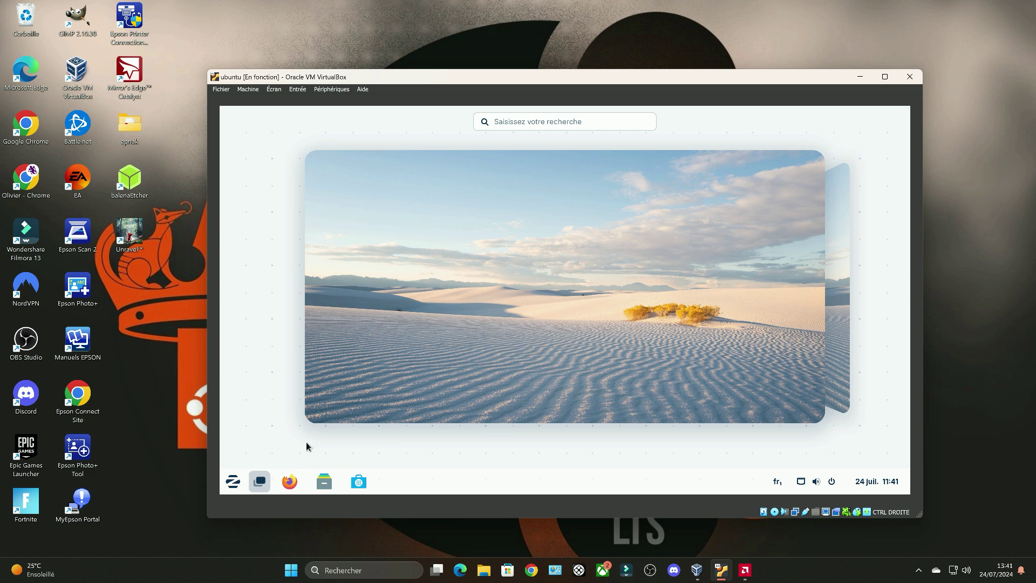
# Open Zorin Appearance and look at its Bureau, Thème and Effets settings.
pyautogui.click(232, 483)
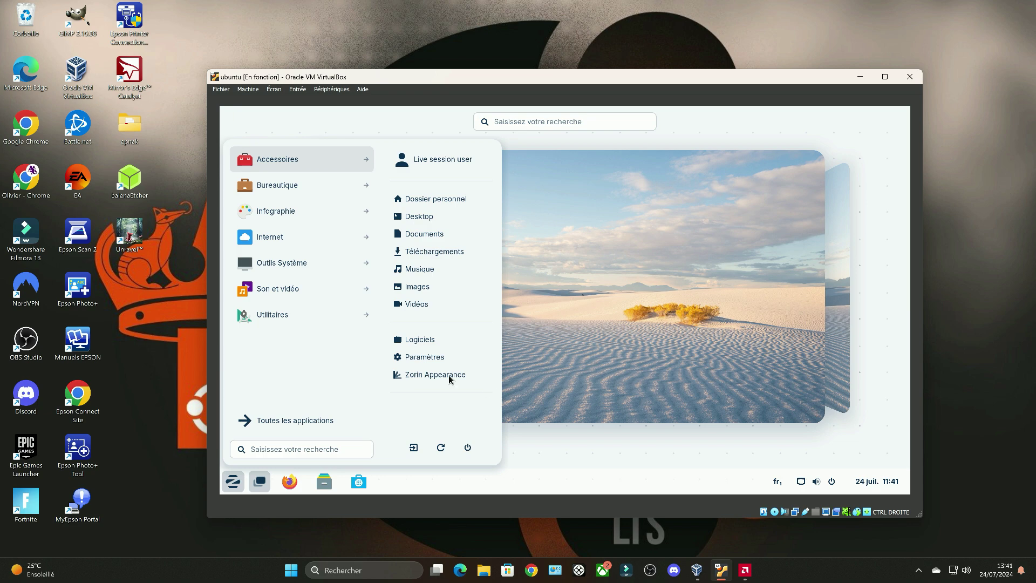
pyautogui.click(449, 374)
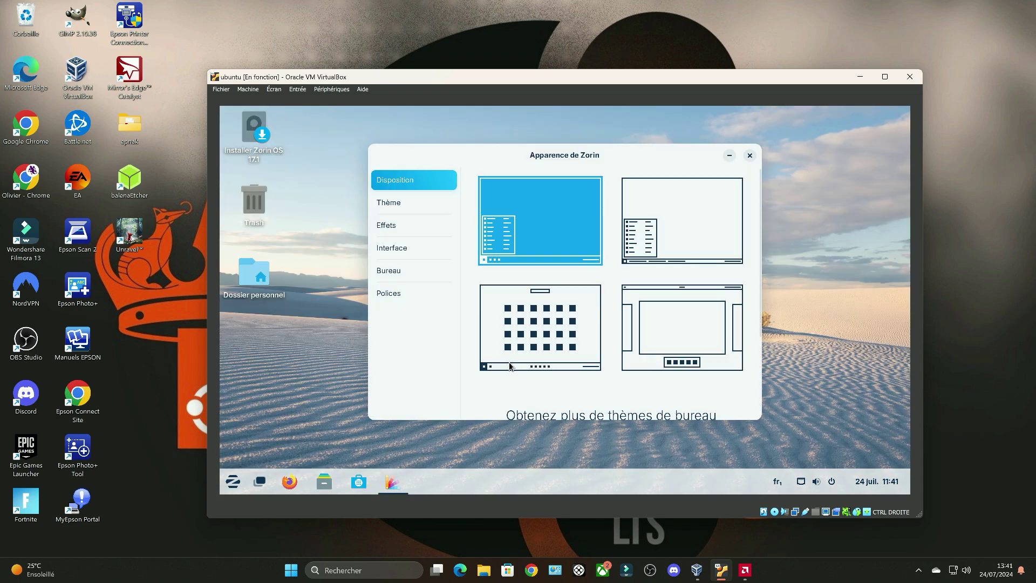
pyautogui.click(409, 278)
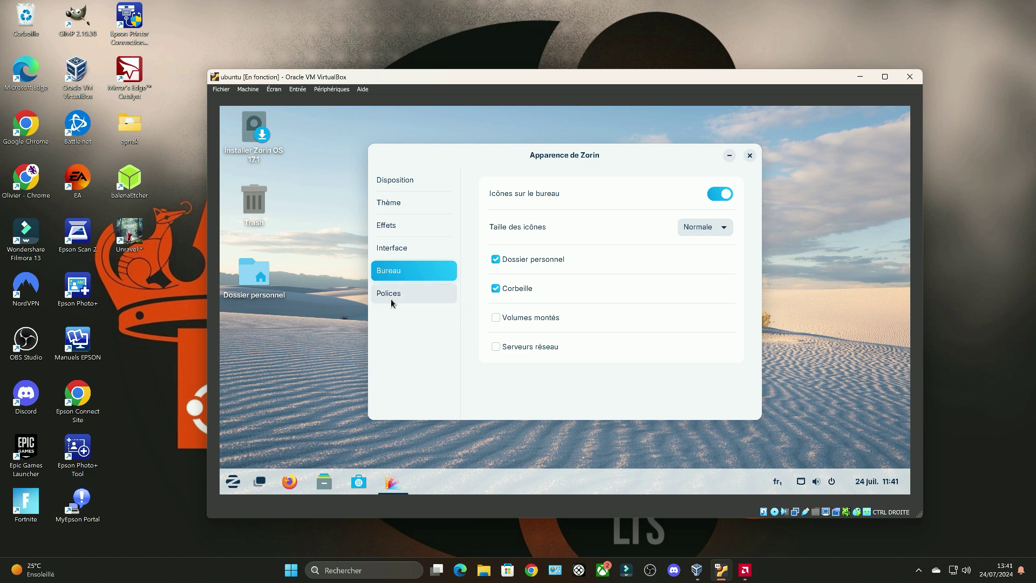
pyautogui.click(393, 206)
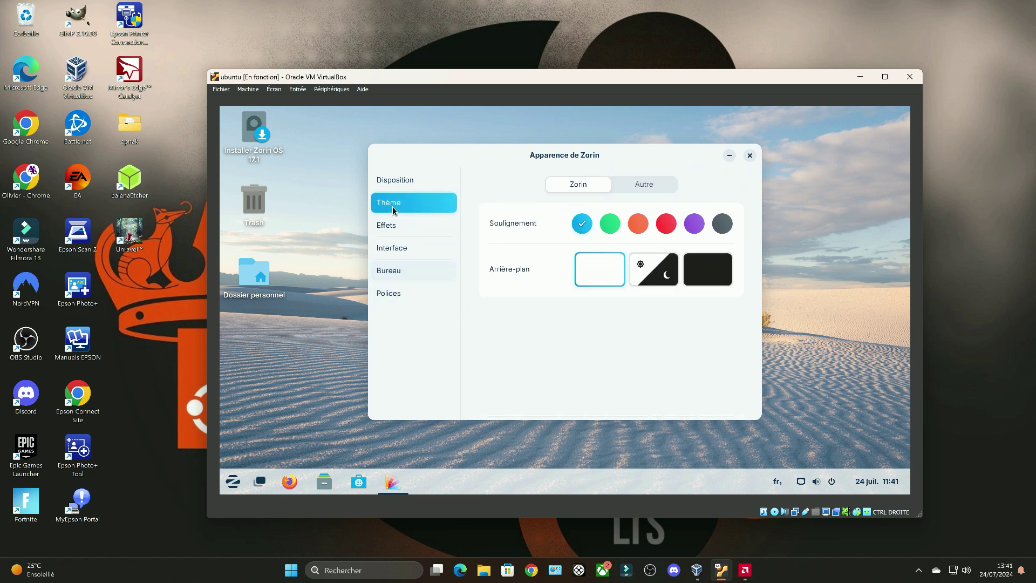
pyautogui.click(405, 226)
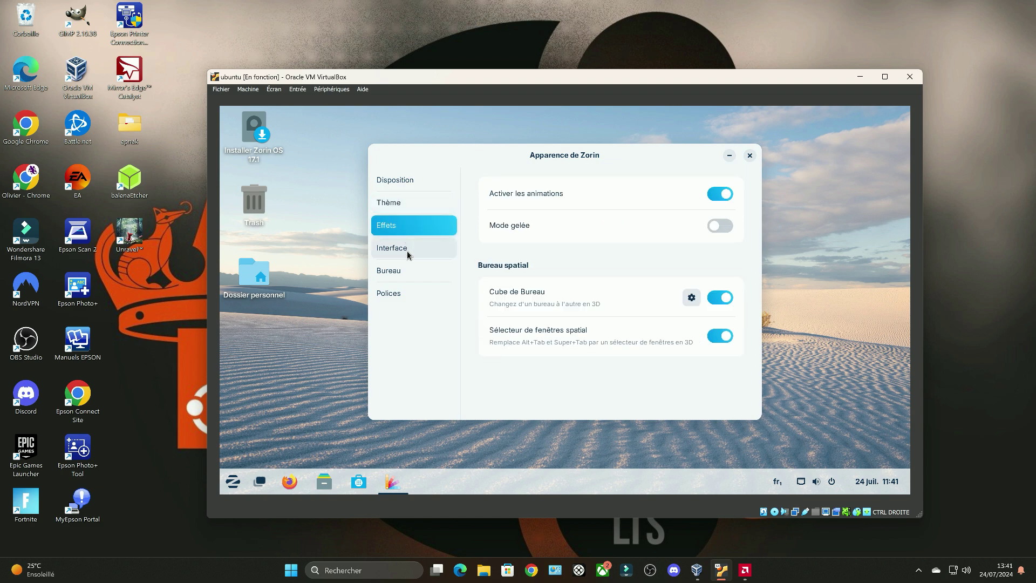
# Open the Cube de Bureau settings and examine the Desktop, Overview and General options, including the advanced ones.
pyautogui.click(694, 300)
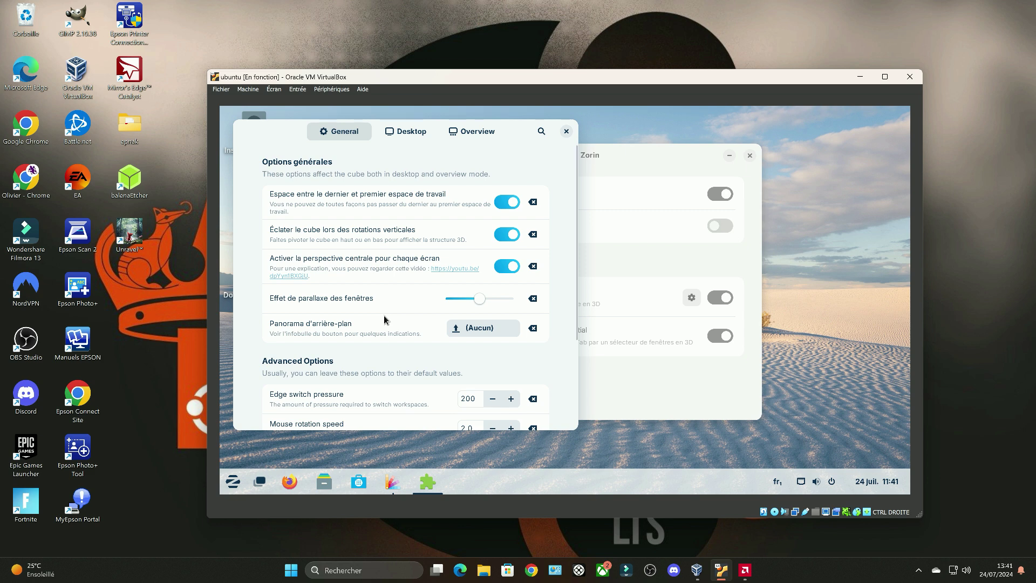
pyautogui.click(405, 139)
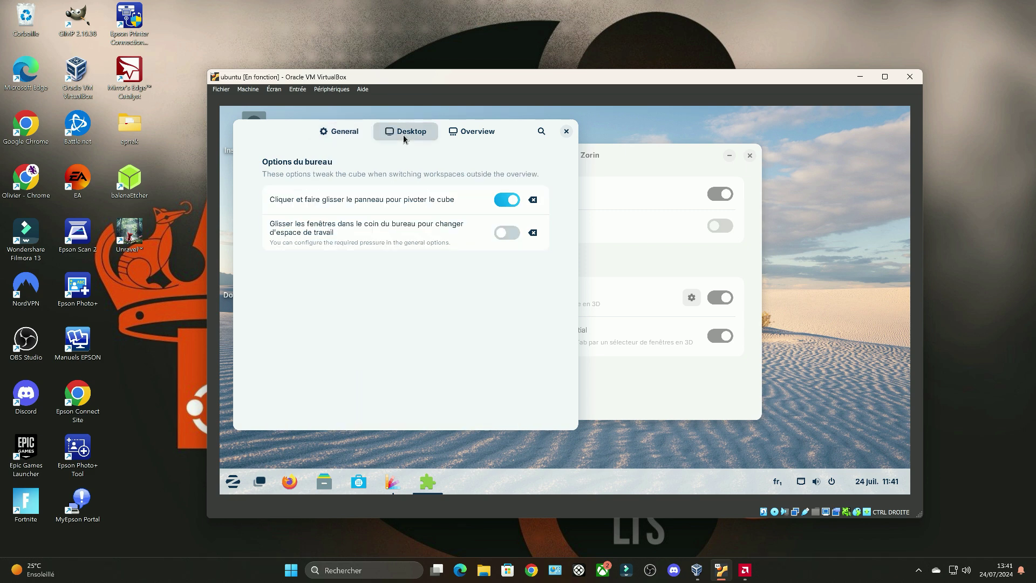
pyautogui.click(462, 131)
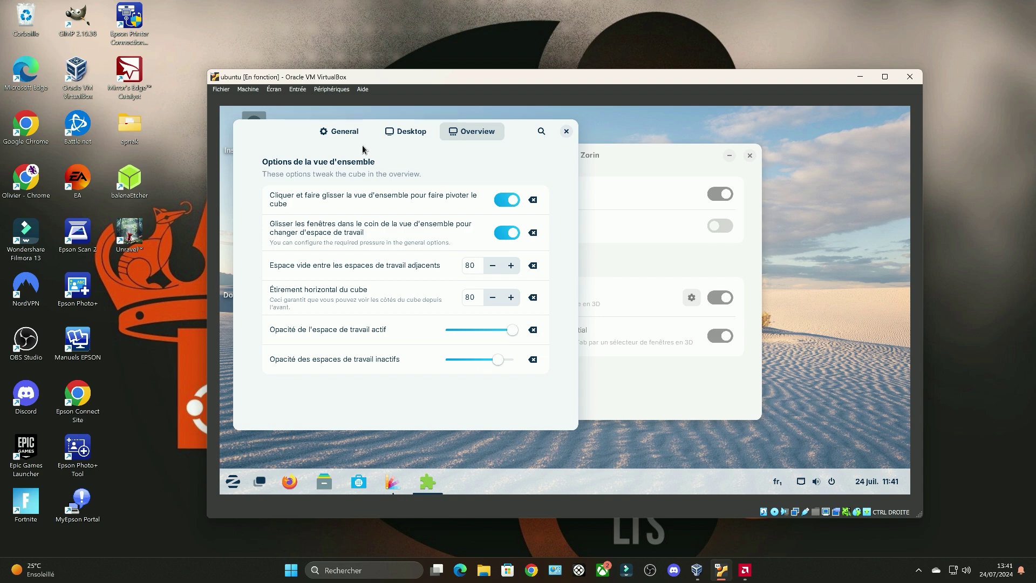
pyautogui.click(336, 134)
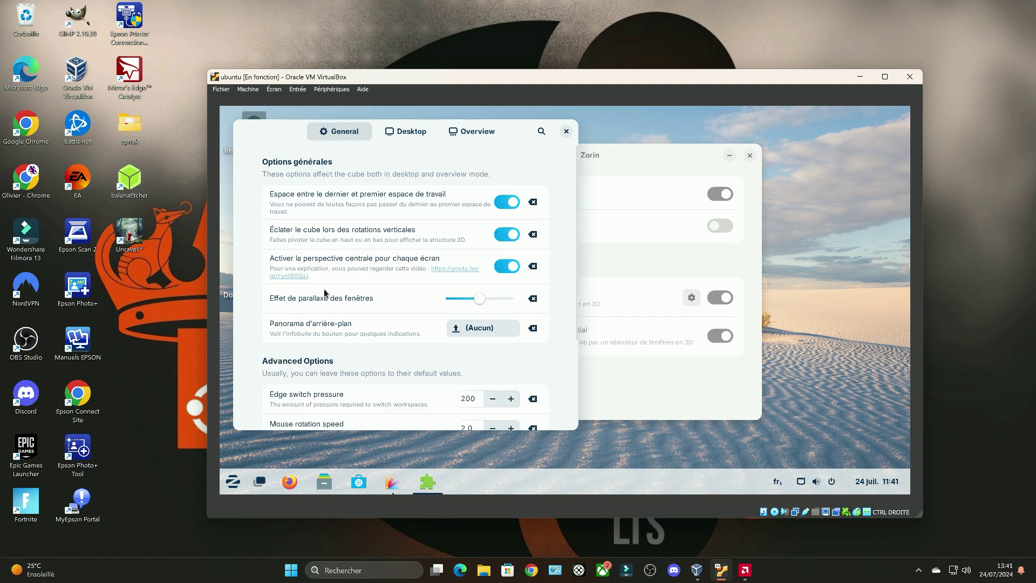
pyautogui.scroll(-3, 347, 296)
pyautogui.scroll(-2, 347, 296)
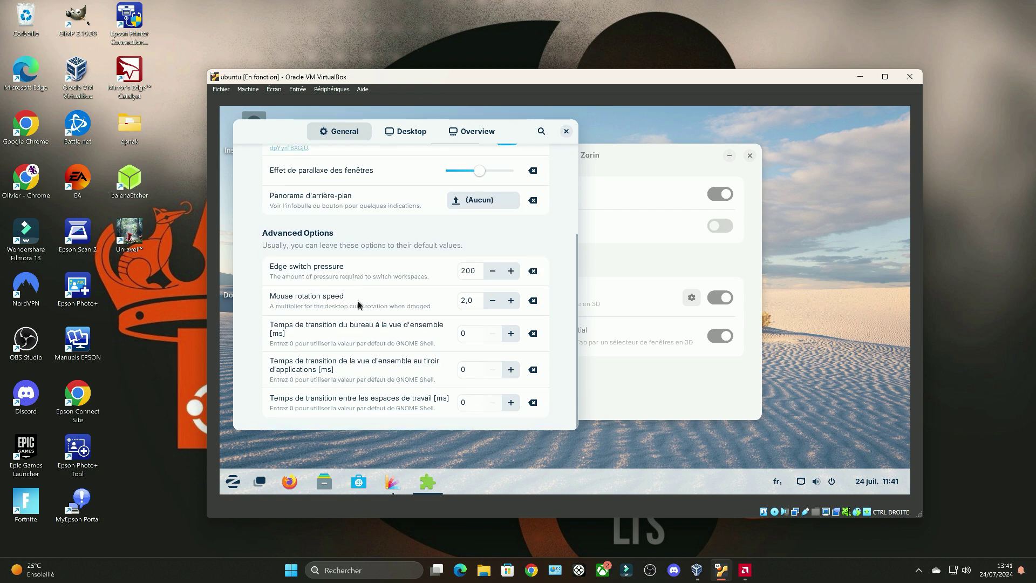
pyautogui.scroll(4, 357, 304)
pyautogui.scroll(1, 359, 304)
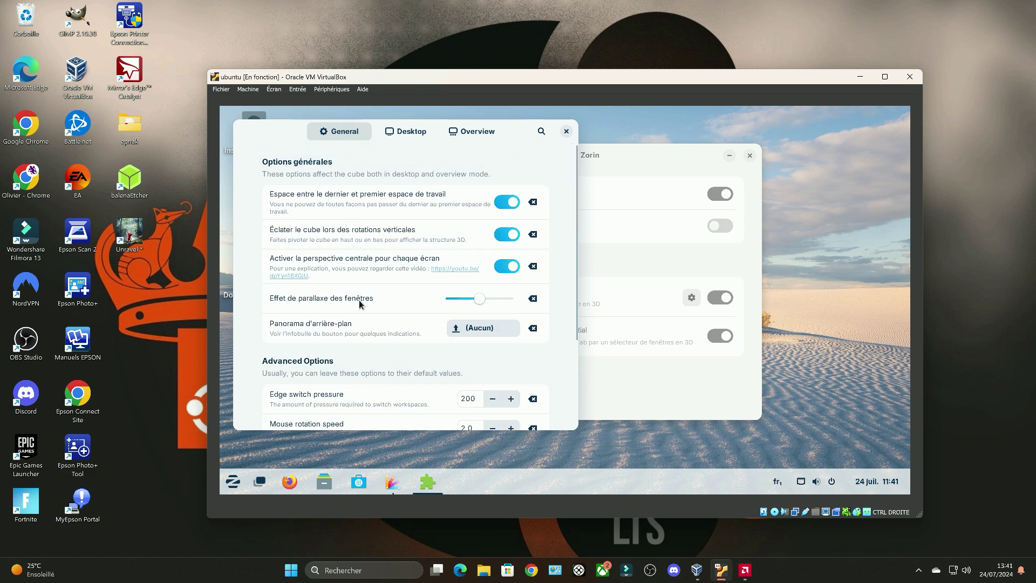
# Enable changing workspace by dragging windows to the desktop corner in the cube's Desktop options, and close the cube settings.
pyautogui.click(404, 135)
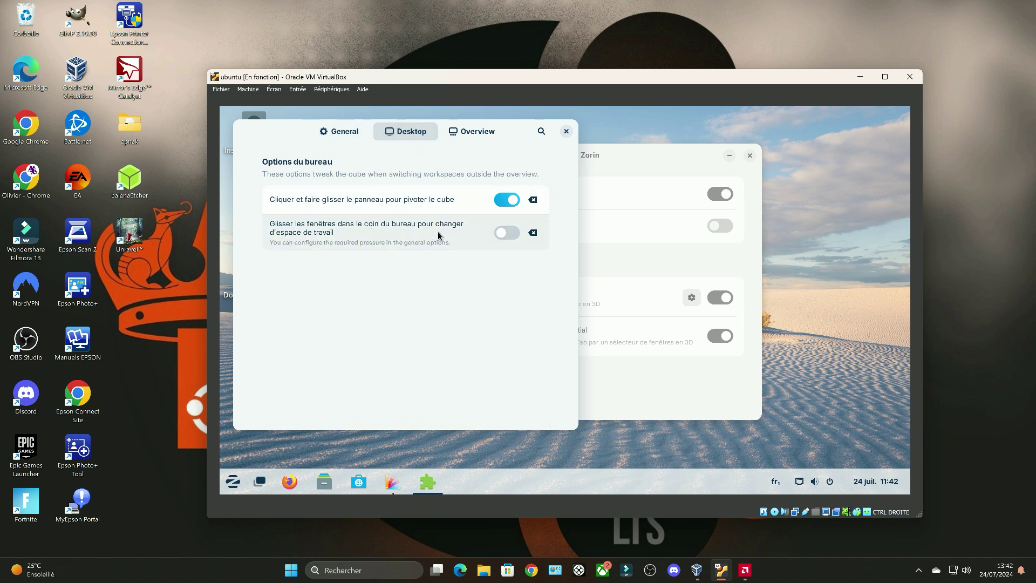
pyautogui.click(501, 233)
pyautogui.click(565, 131)
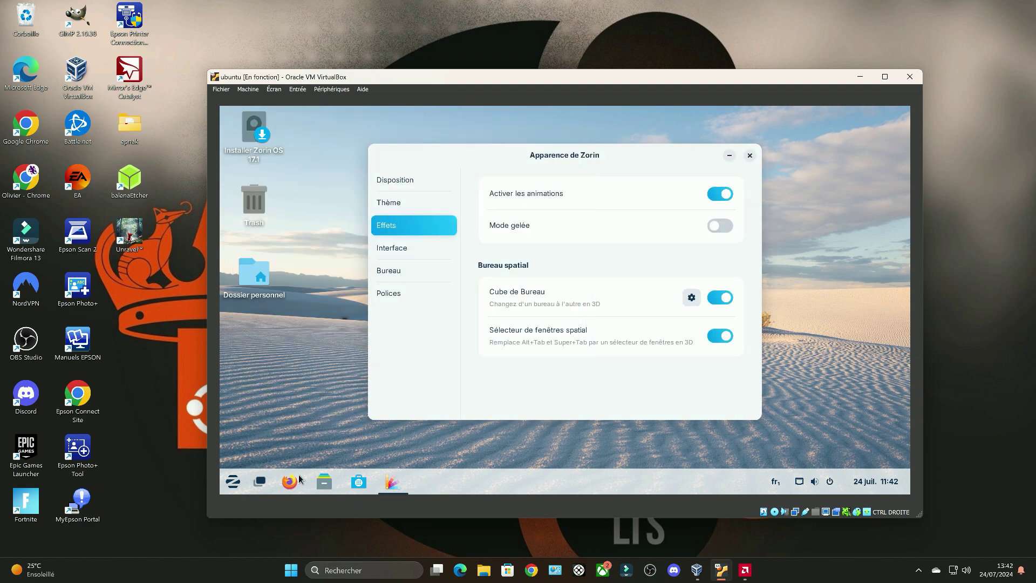
# Move the Apparence de Zorin window to the second workspace in the overview, close it there and return to the desktop.
pyautogui.click(261, 481)
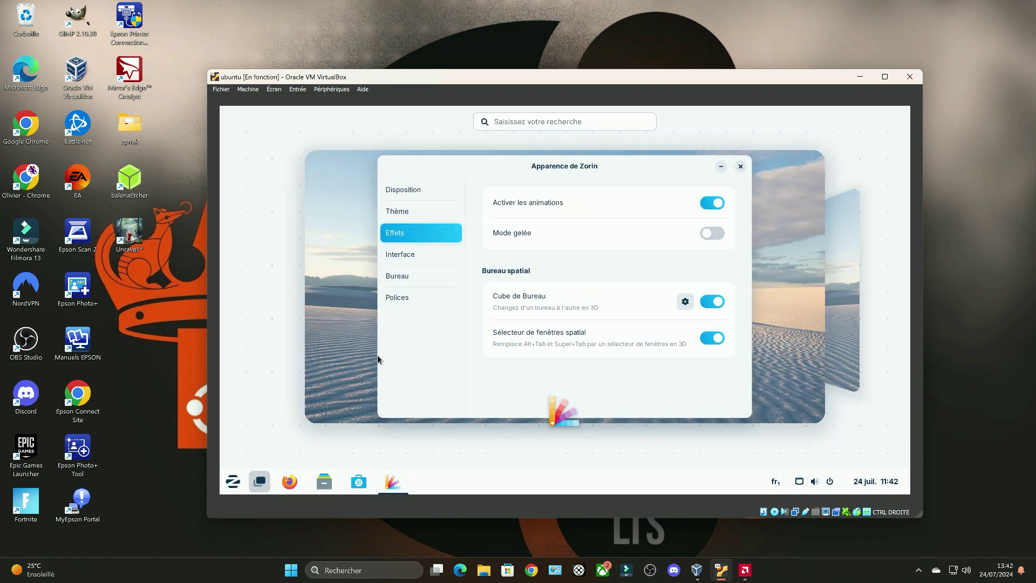
pyautogui.moveTo(613, 299); pyautogui.dragTo(853, 266)
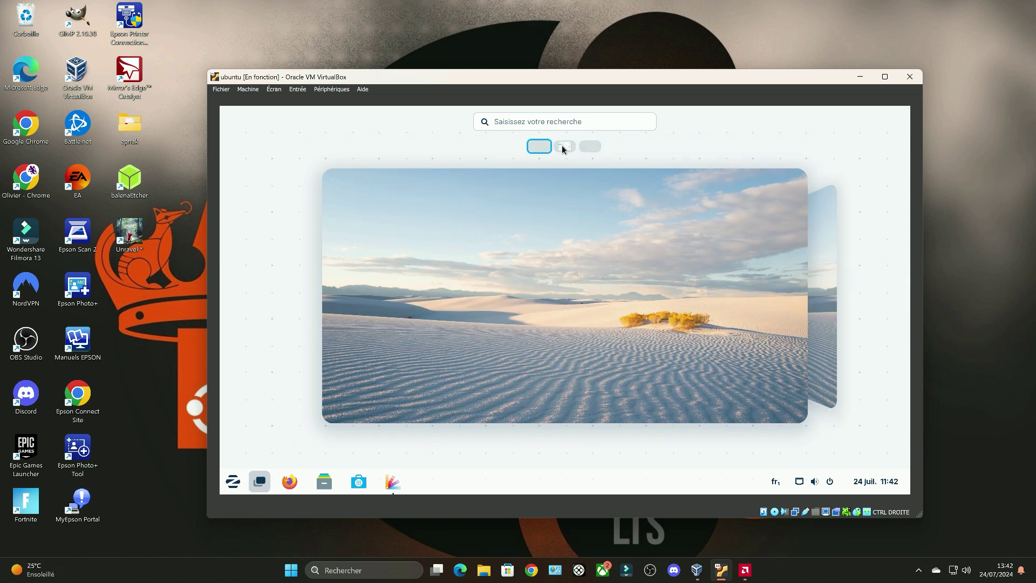
pyautogui.click(564, 146)
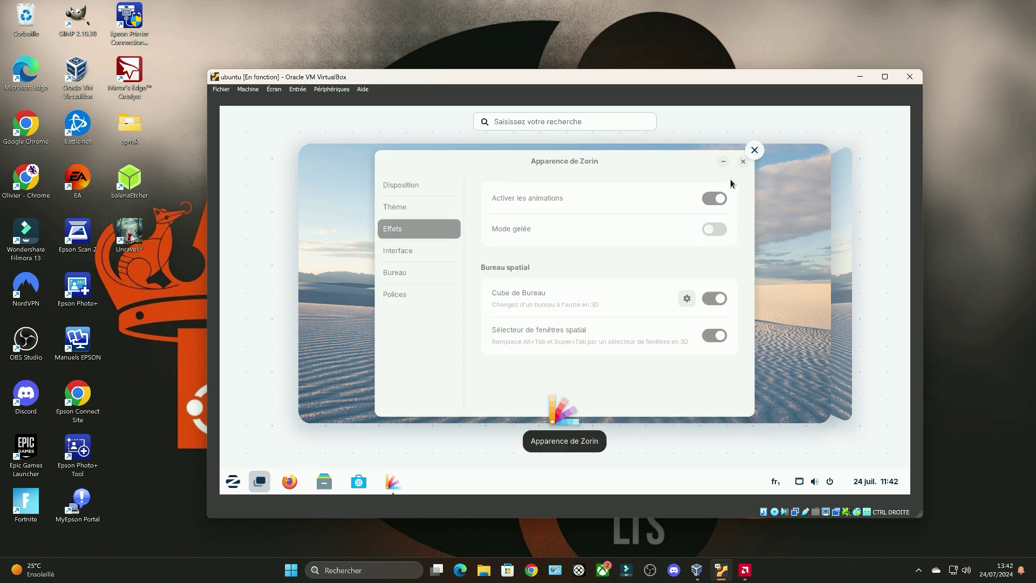
pyautogui.click(753, 151)
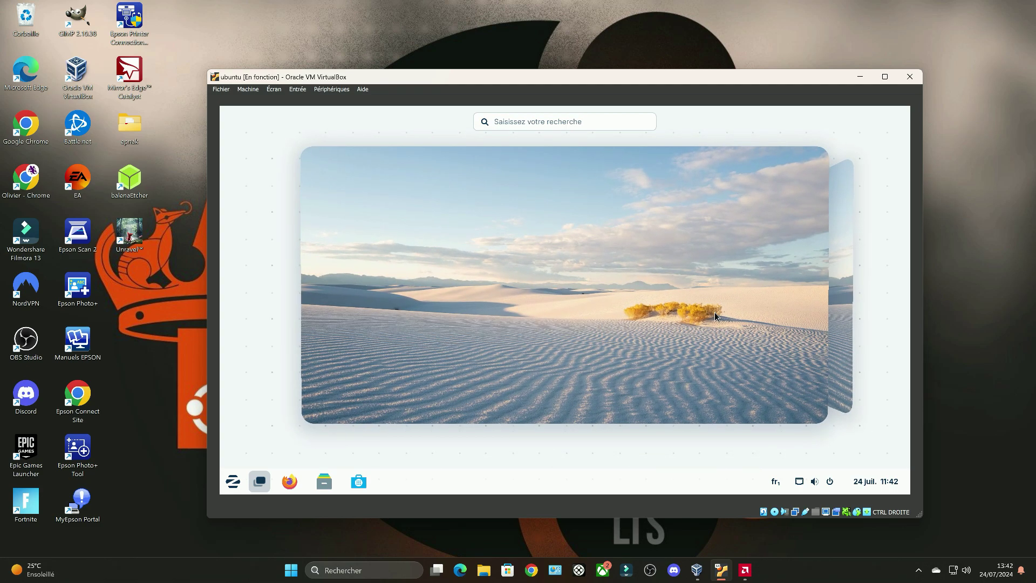
pyautogui.click(581, 320)
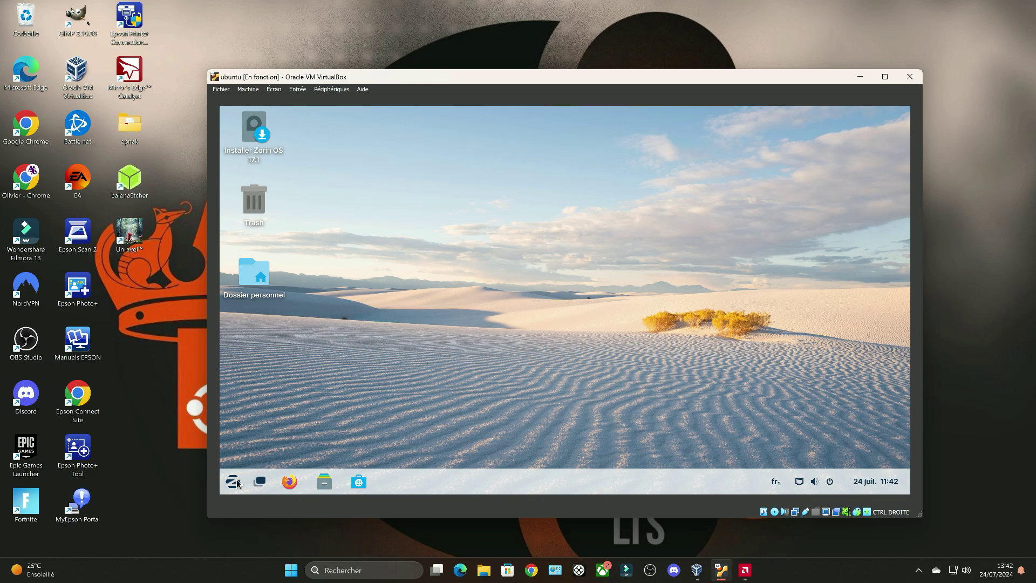